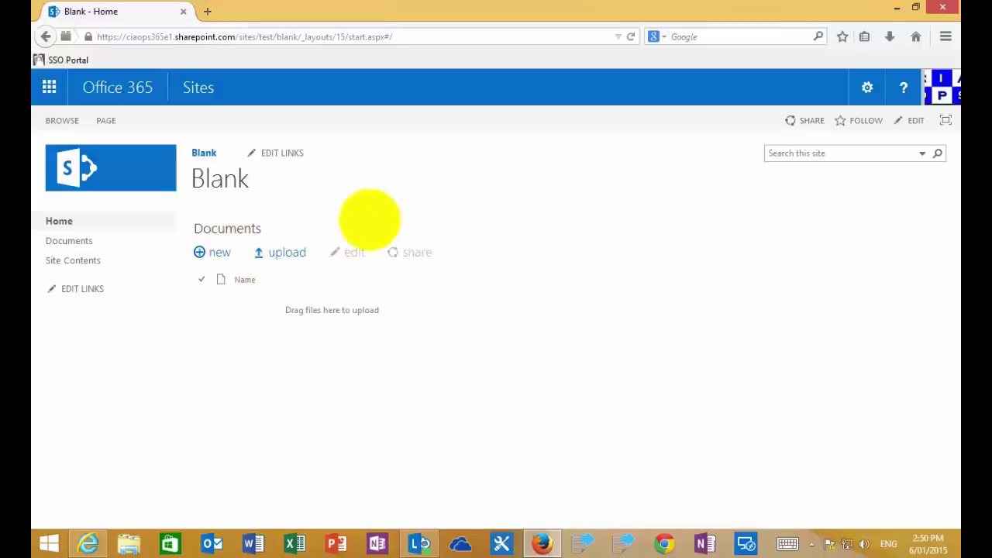
Step: Open the versioning settings of the Documents library
click(220, 227)
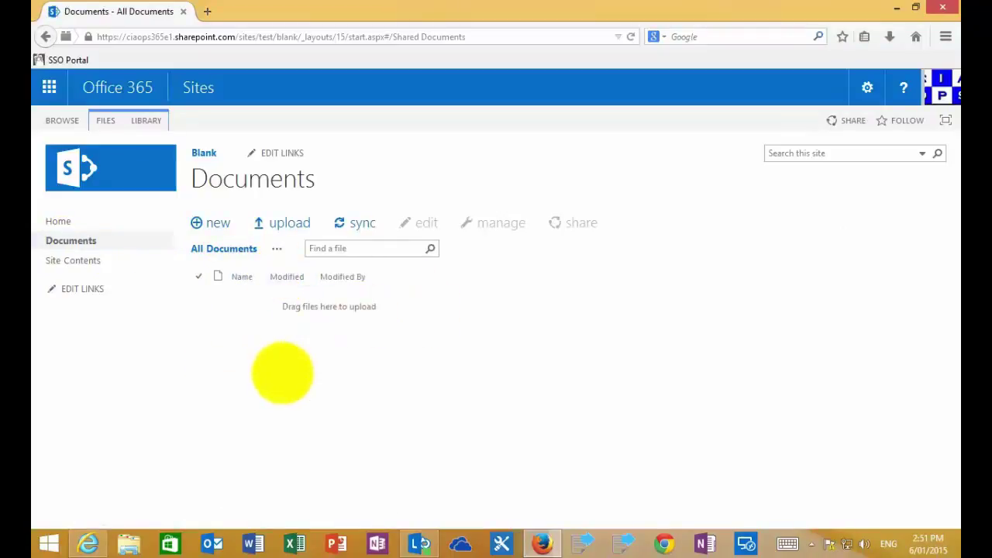
click(147, 120)
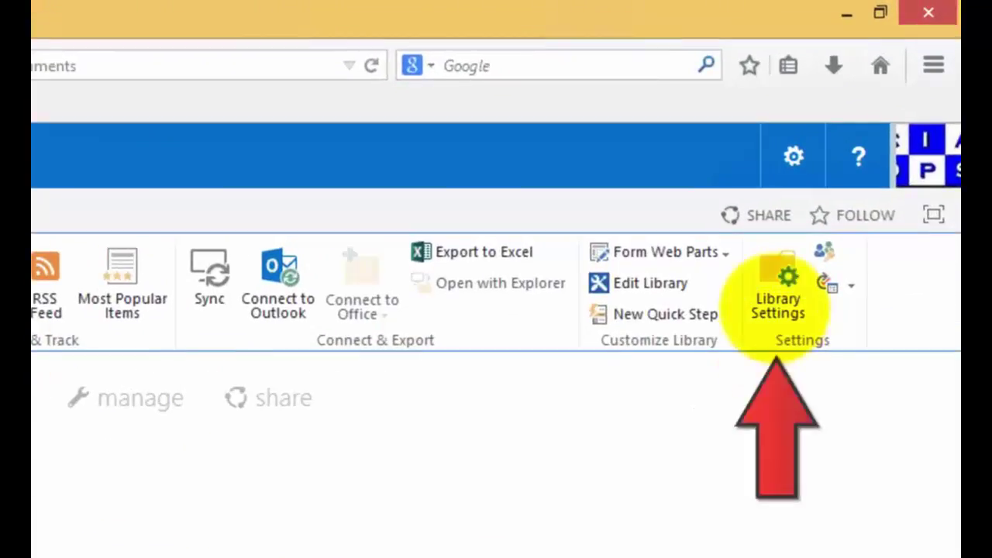
click(779, 298)
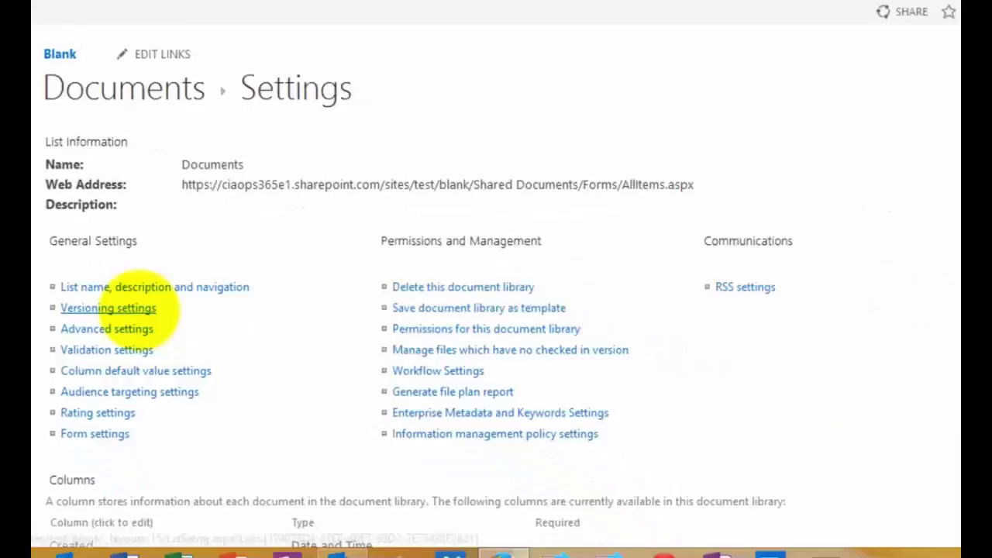
click(135, 309)
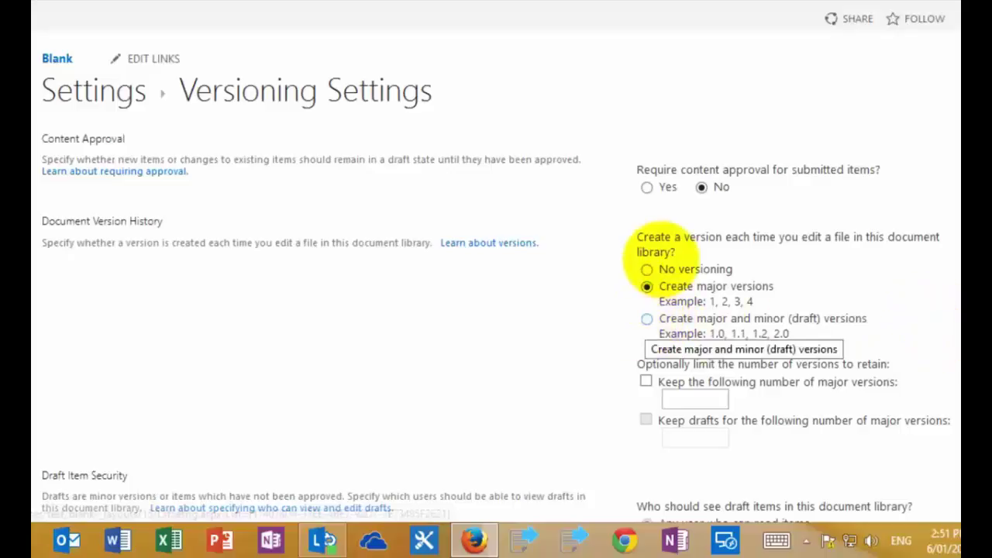
Step: Enable major and minor (draft) versions, keeping 6 major versions and drafts for 6 major versions
click(647, 319)
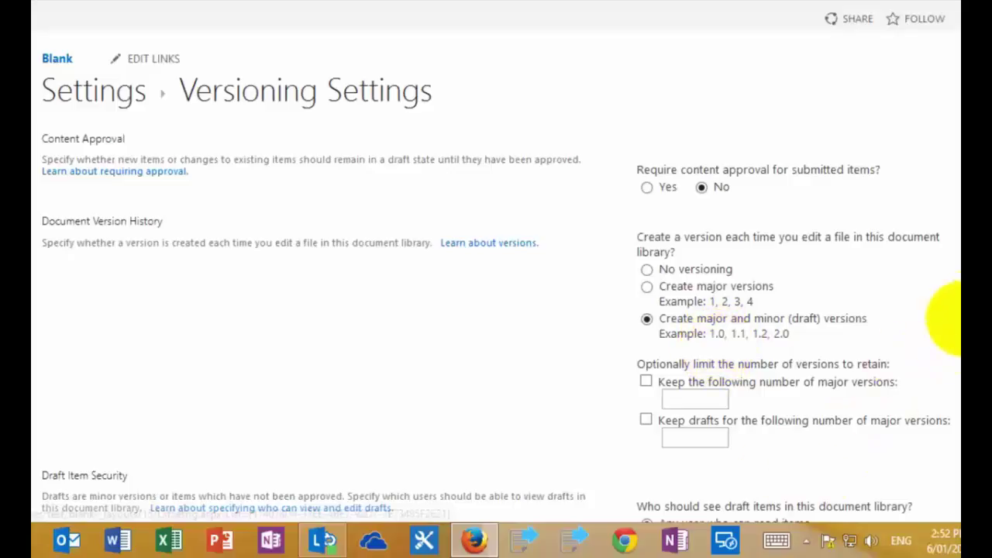
scroll(955, 303, down, 3)
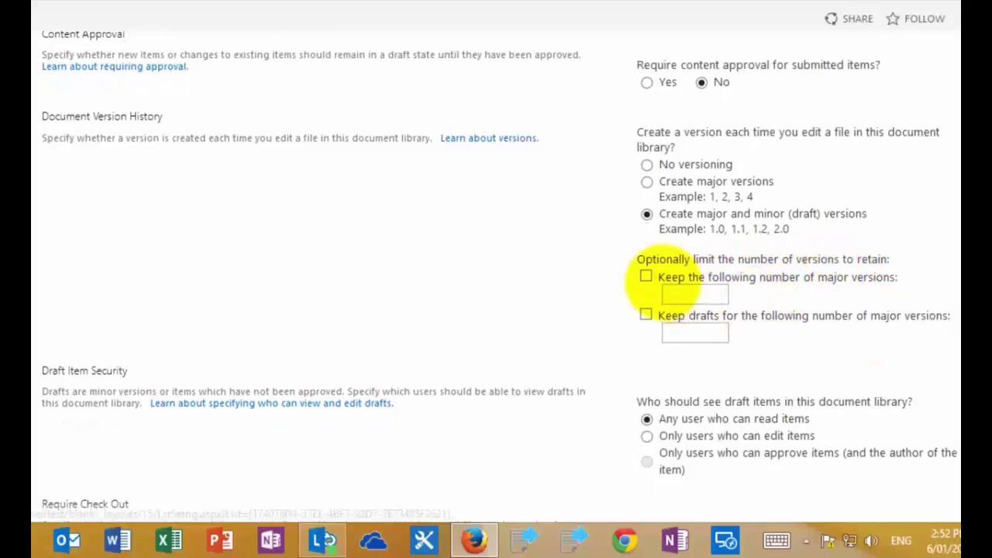
click(646, 277)
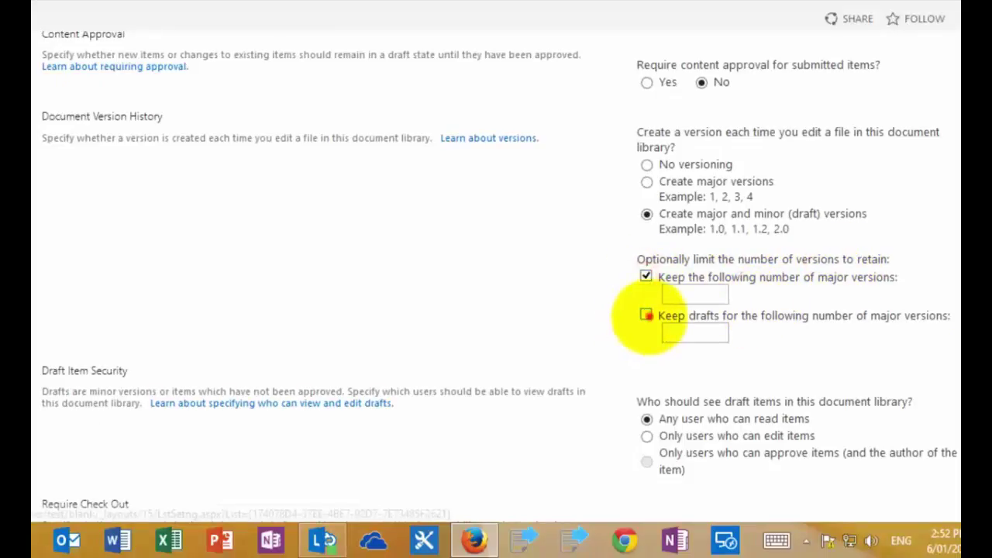
click(646, 315)
click(693, 296)
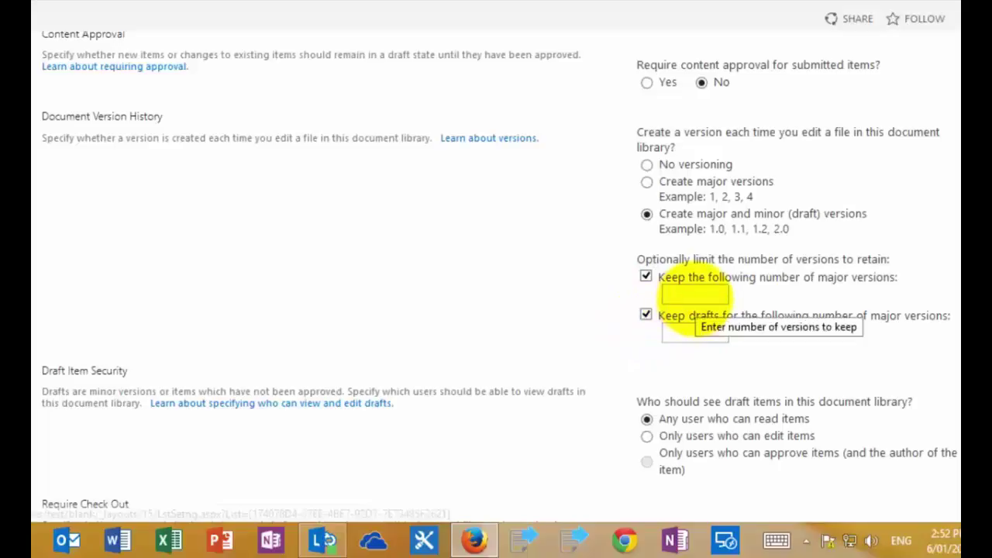
text(6)
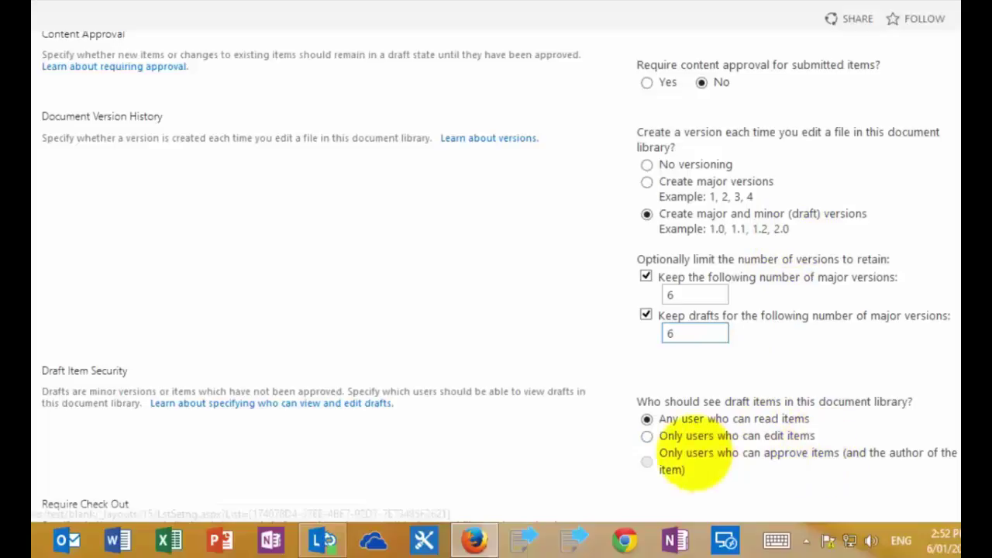
Step: Restrict draft item visibility to only users who can edit items and save the versioning settings
click(646, 437)
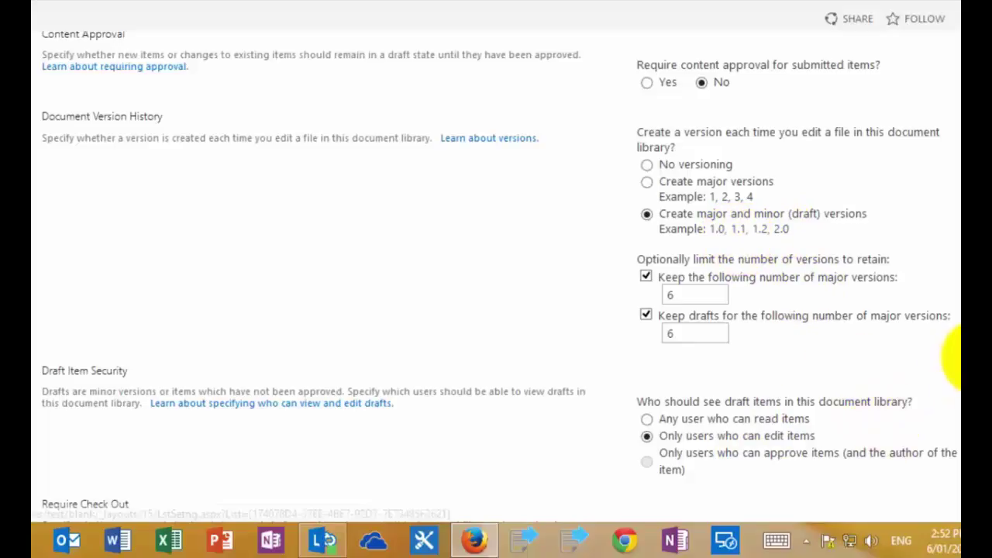
scroll(965, 371, down, 4)
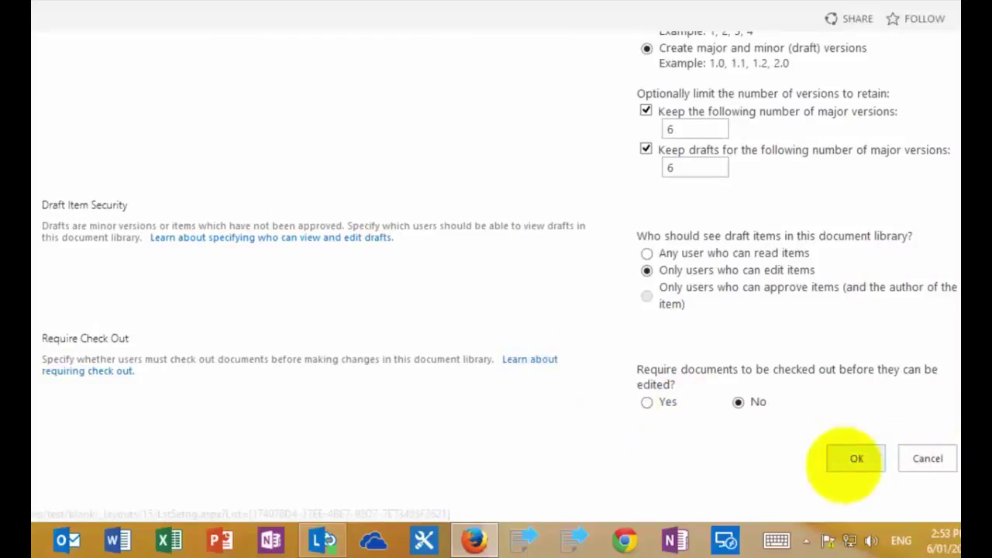
click(853, 457)
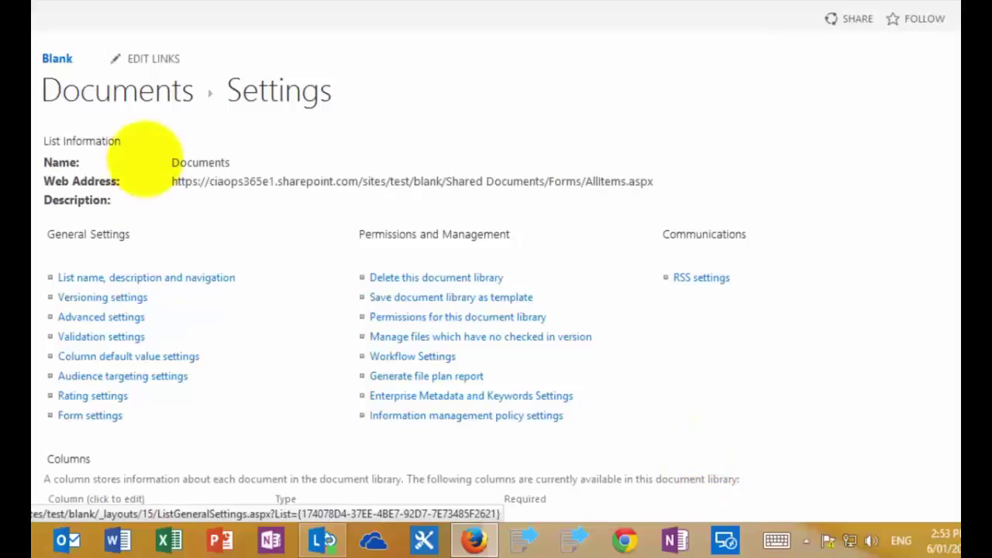
Step: Create a Word document in the Documents library with the text "Edit one." and return to the library
click(127, 99)
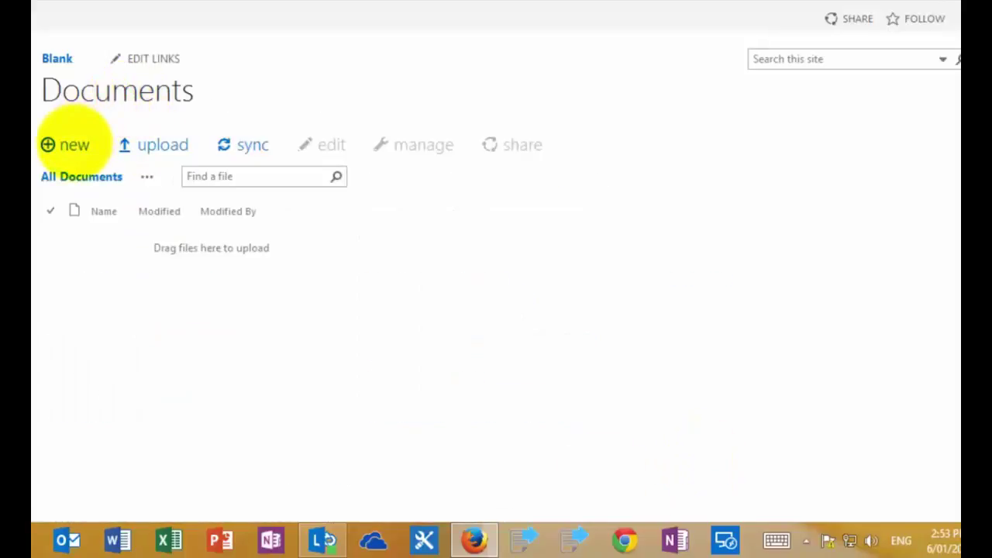
click(75, 144)
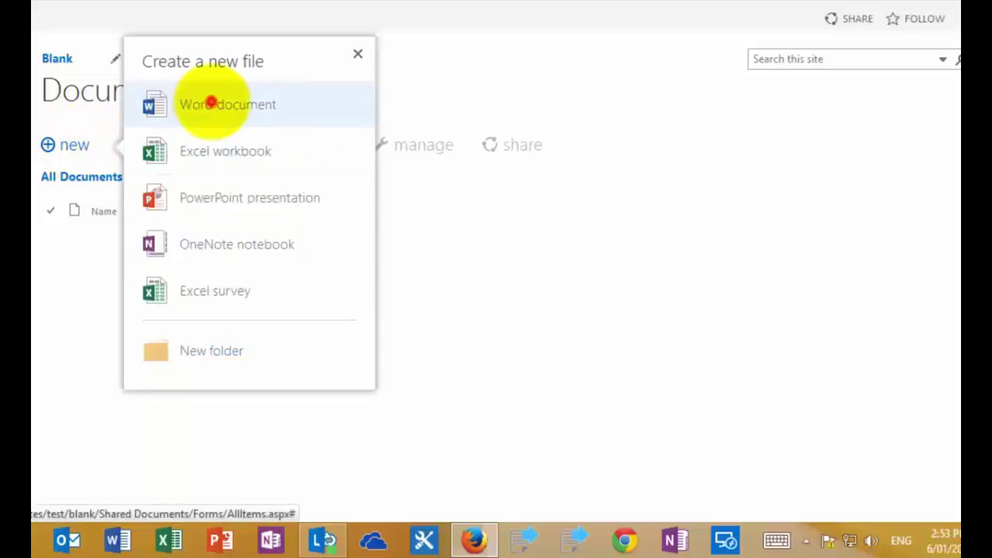
click(211, 102)
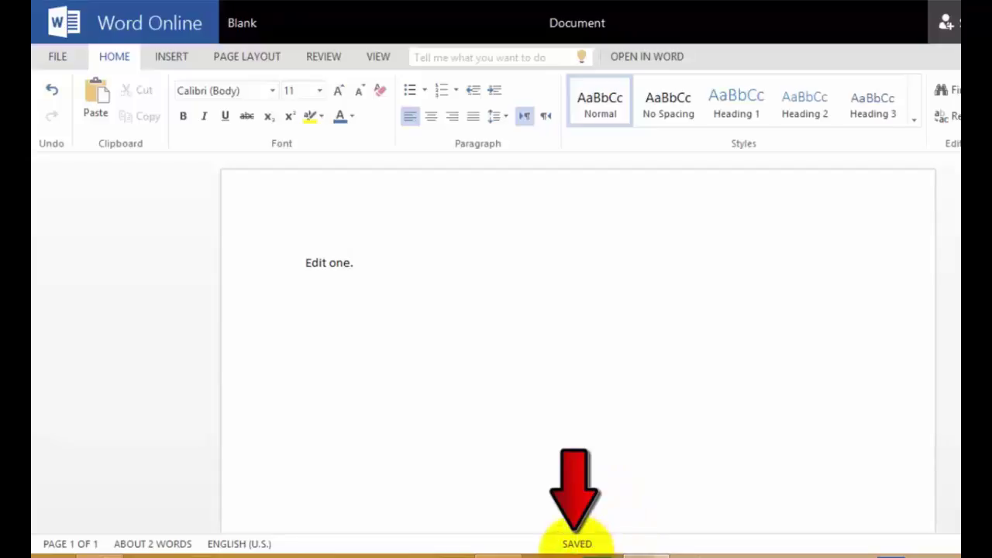
click(242, 23)
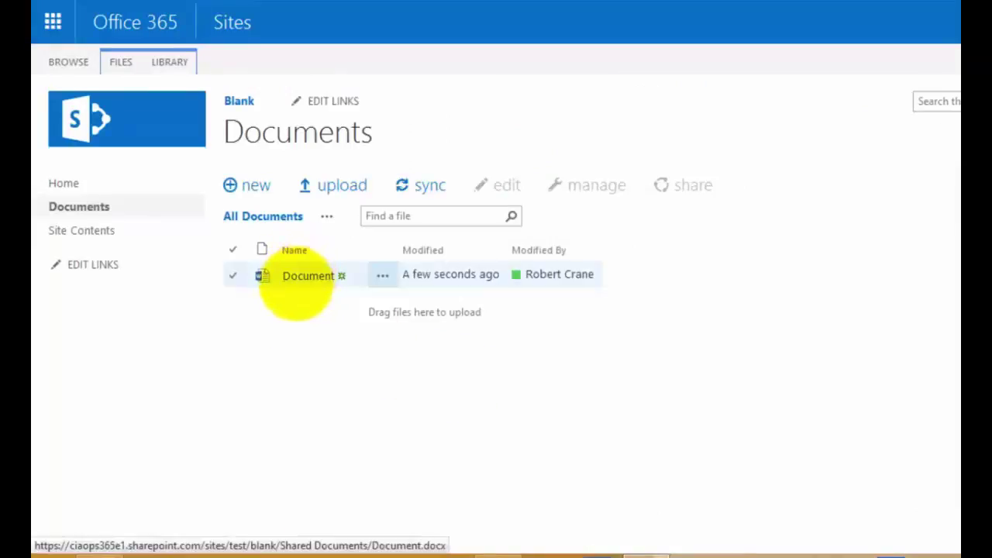
Step: Reopen the document for editing in Word Online, add the line "Edit two." and return to the library
click(298, 279)
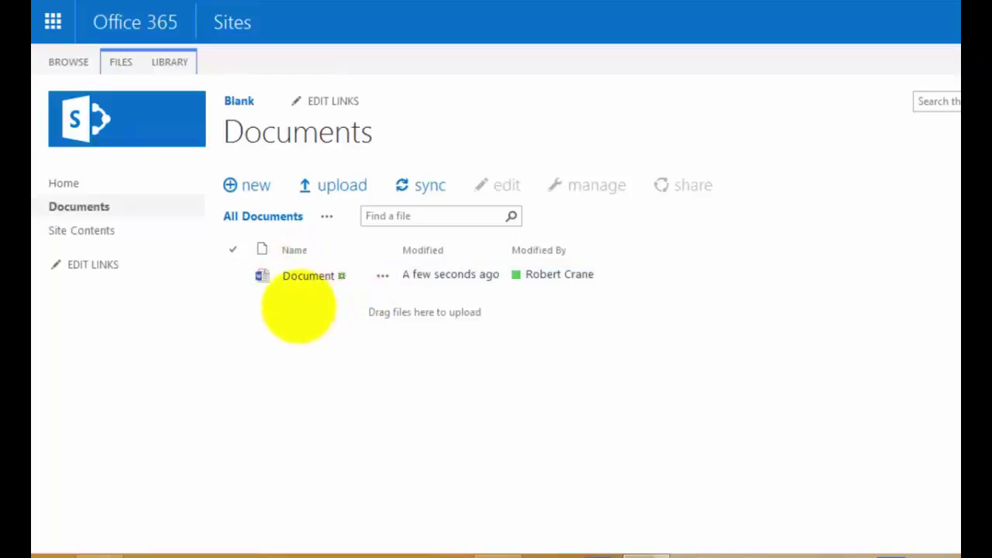
click(307, 275)
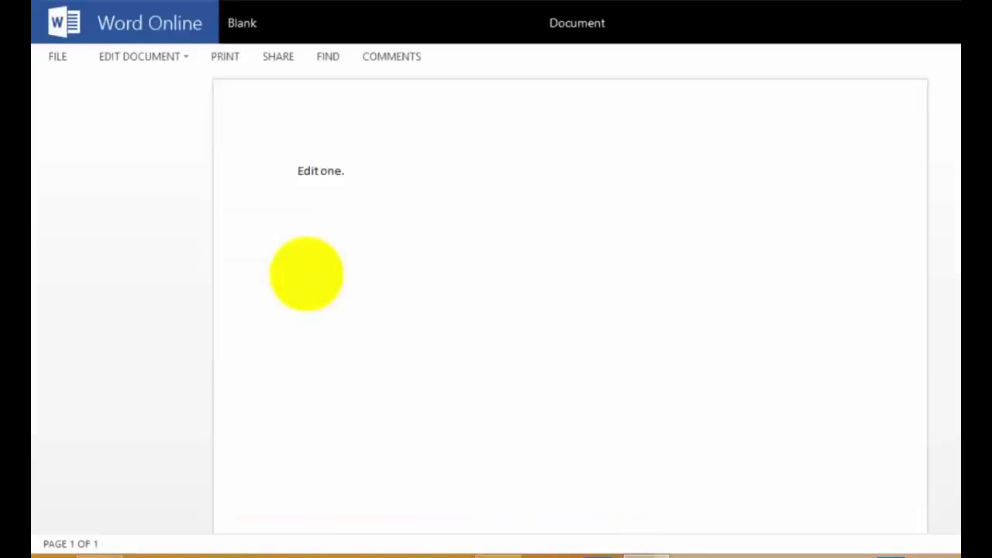
click(166, 55)
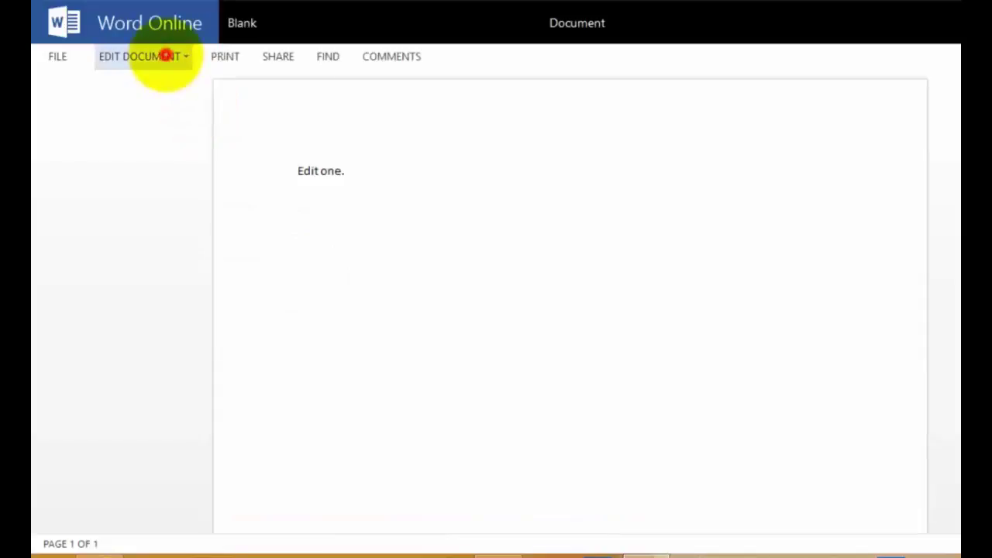
click(166, 141)
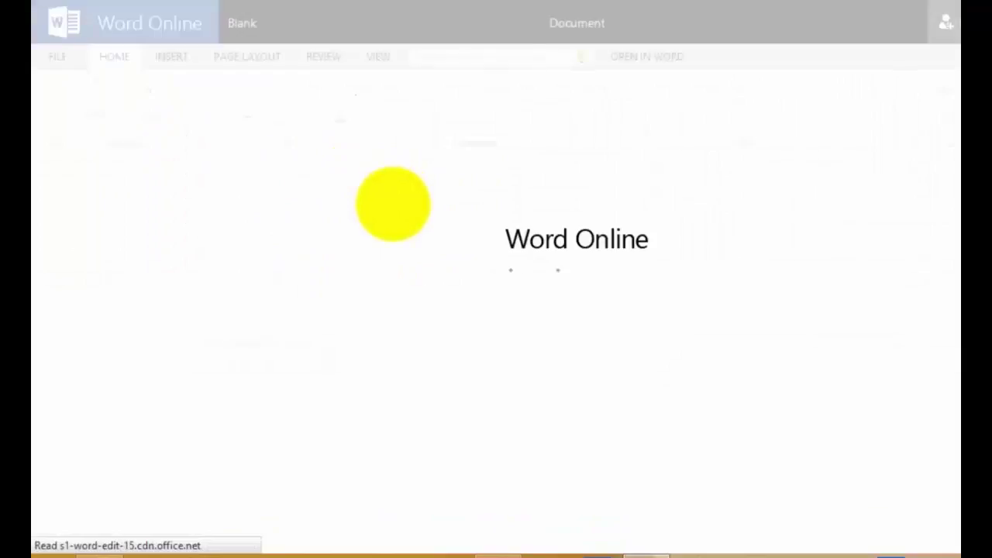
click(374, 265)
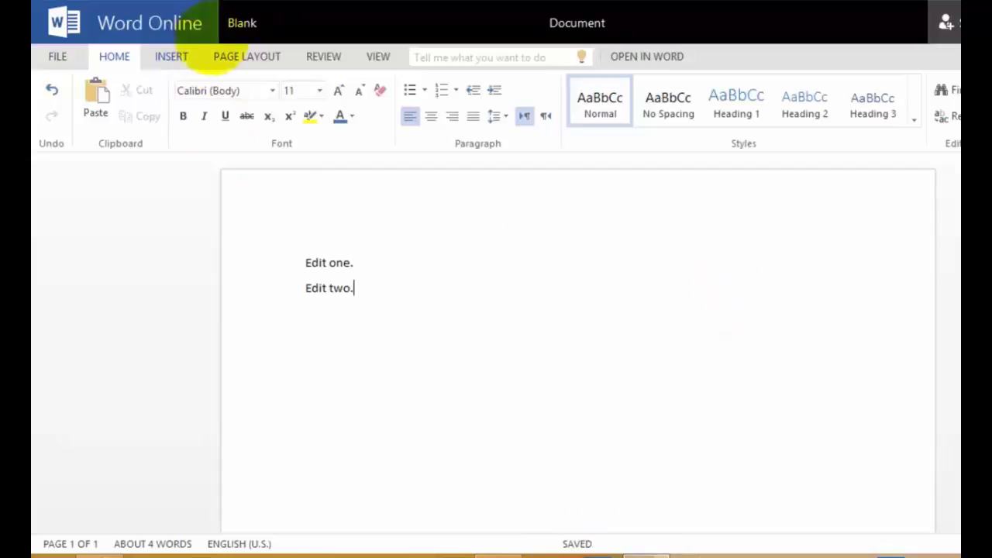
click(236, 23)
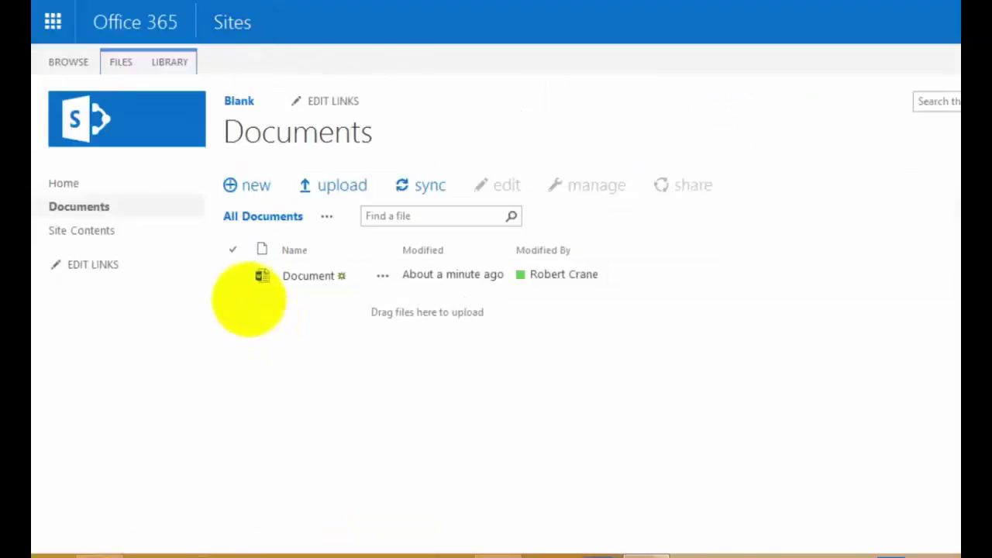
Step: Examine the document's version history and the actions available for version 0.2, then close the history
click(233, 275)
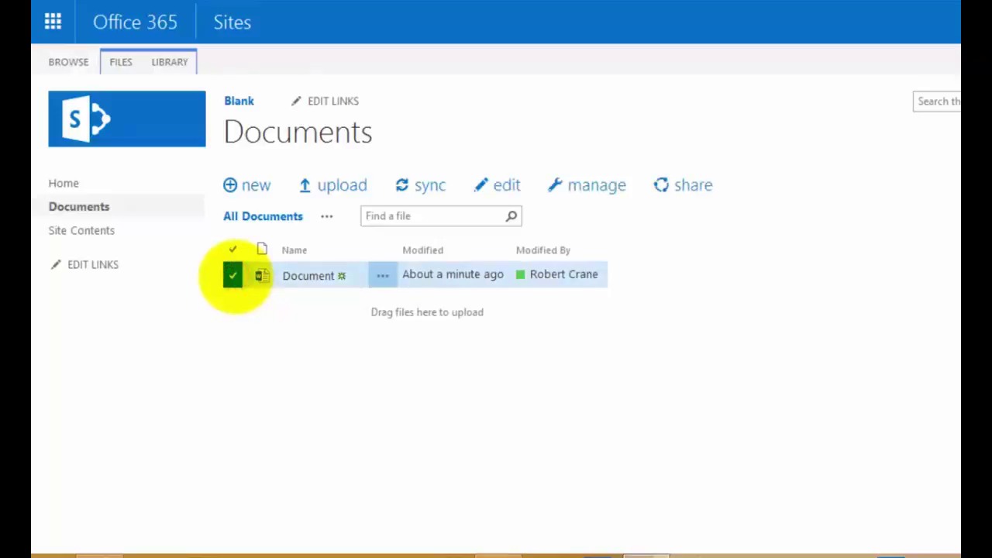
click(578, 185)
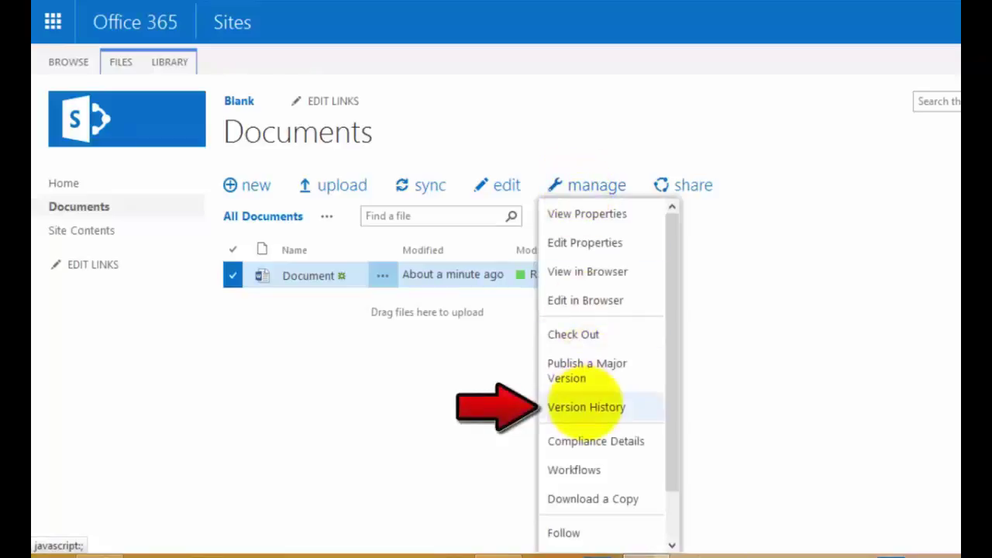
click(583, 406)
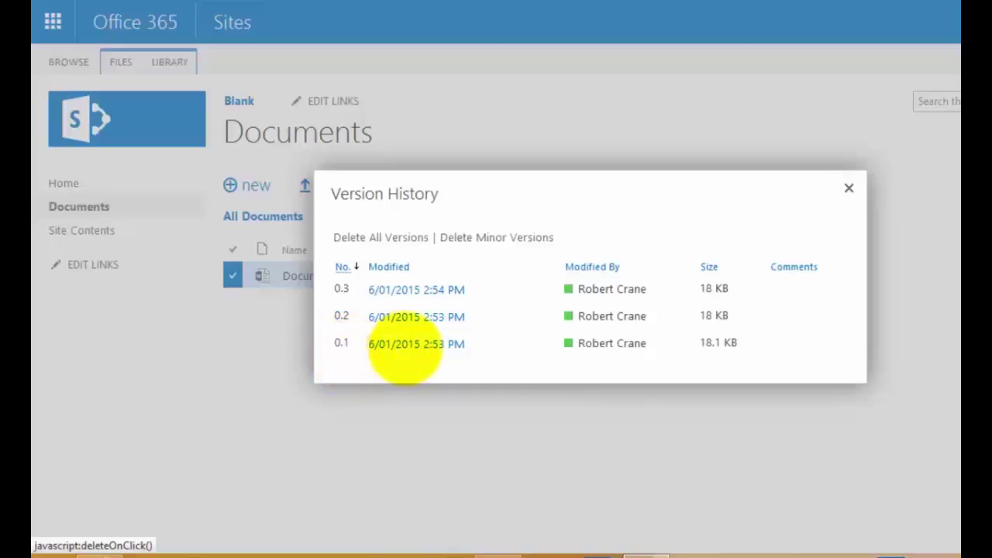
mouse_move(414, 356)
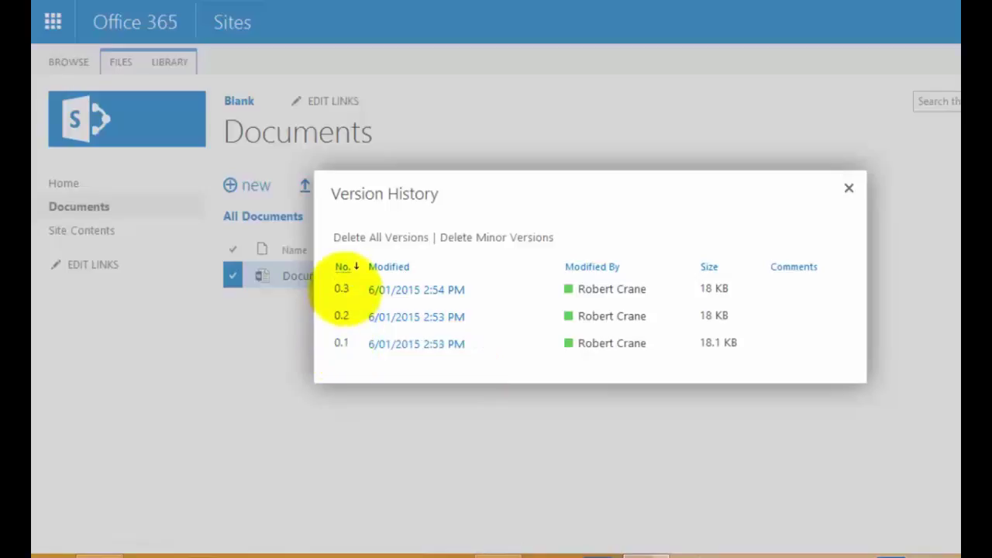
mouse_move(432, 314)
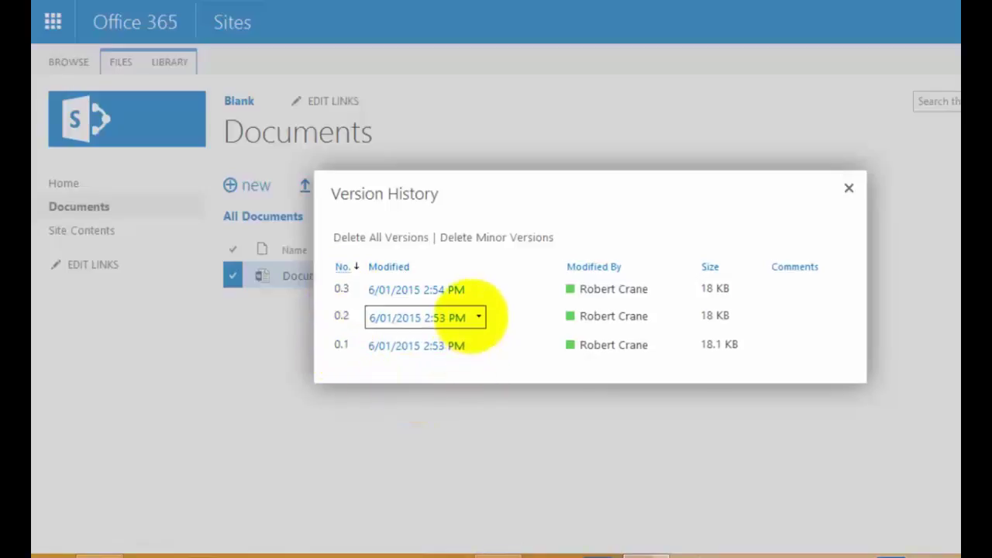
click(478, 317)
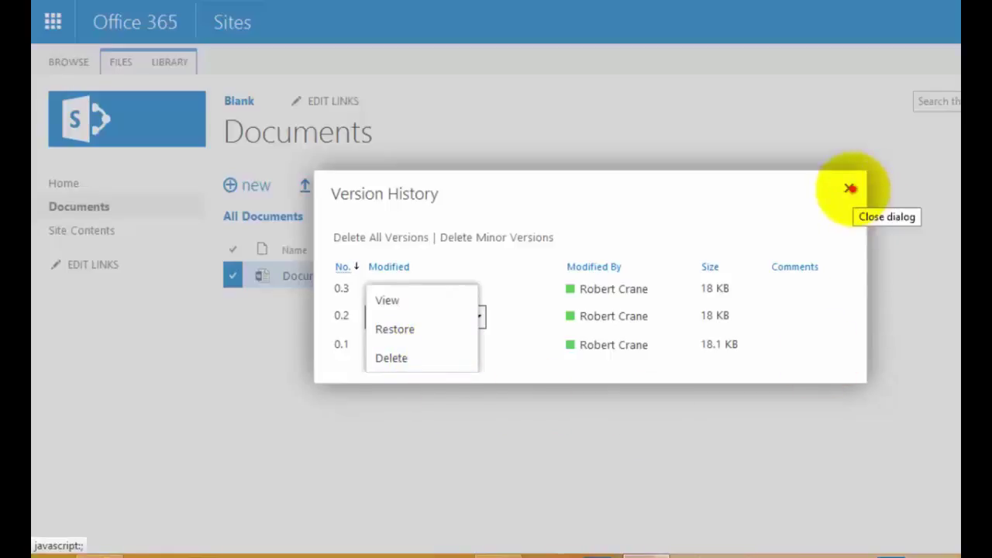
click(849, 189)
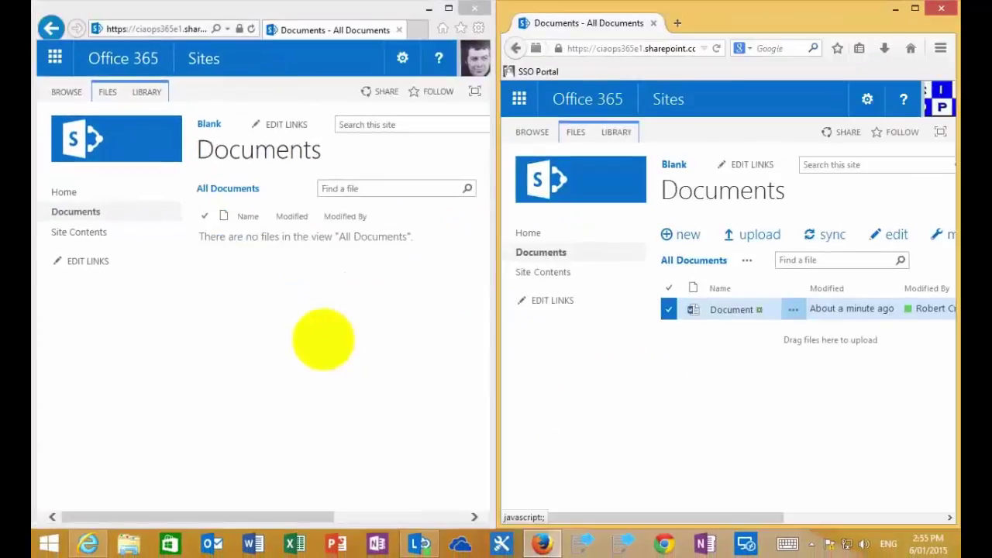
Step: Refresh the Documents library in the view-only user's browser to check whether the draft is visible
click(333, 348)
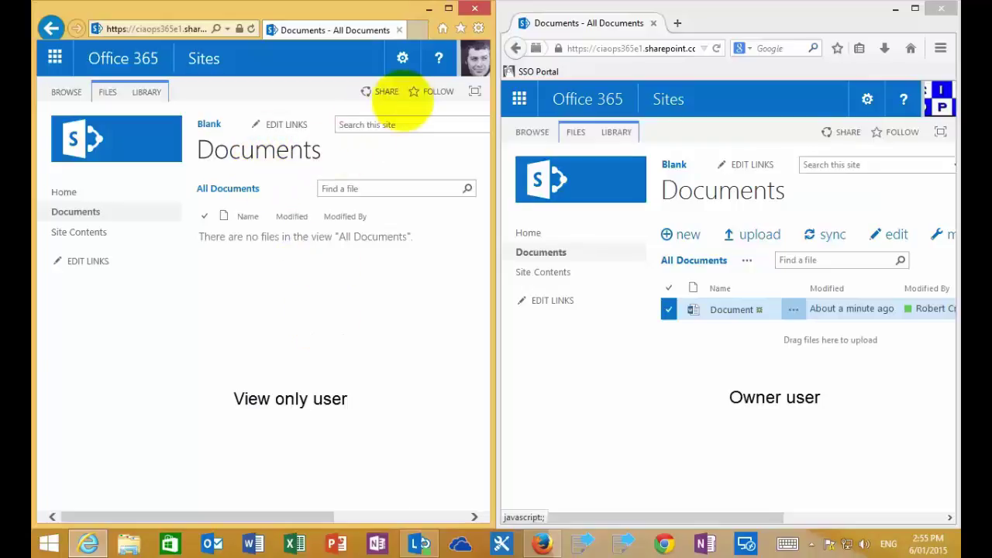
click(251, 29)
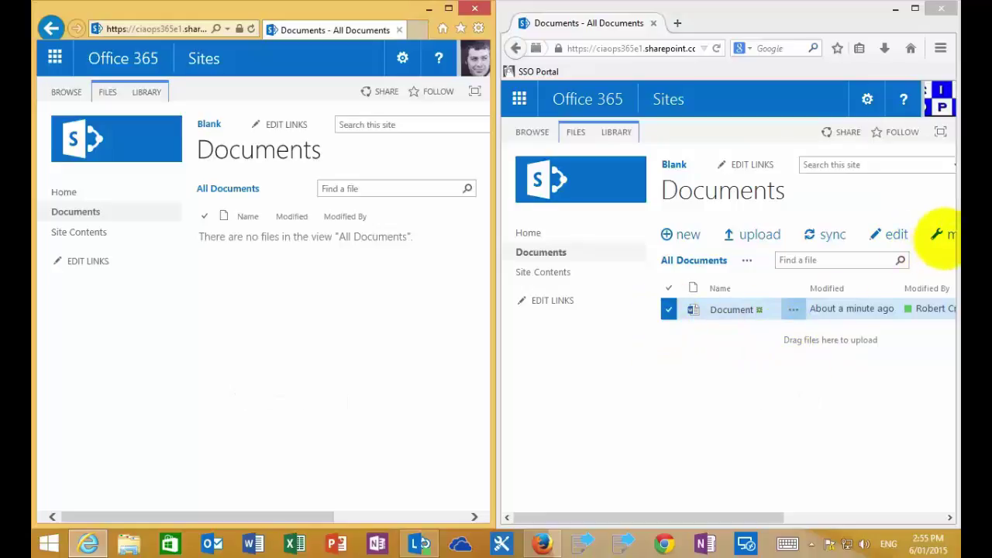
Step: Publish a major version of the document from the owner's library with the comment "version 1"
click(945, 235)
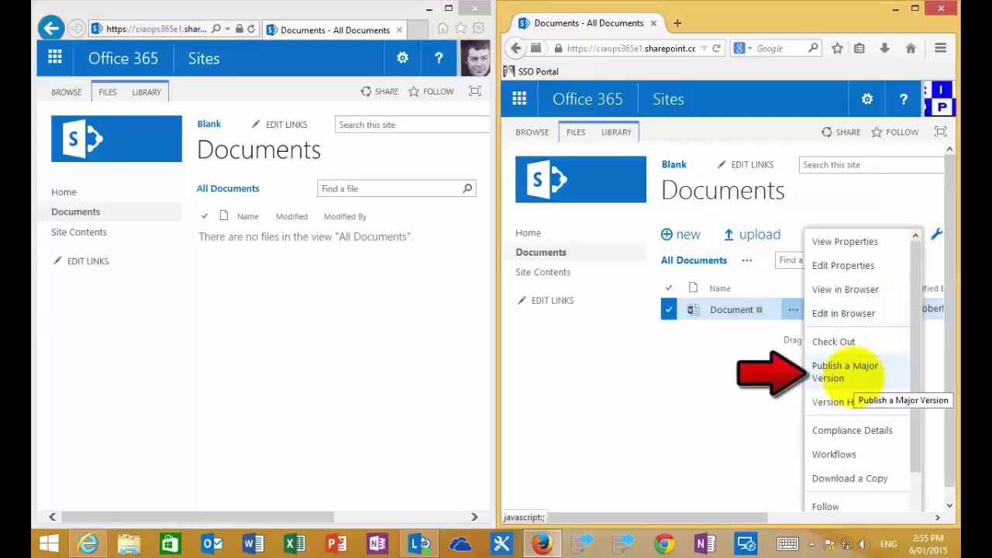
click(853, 377)
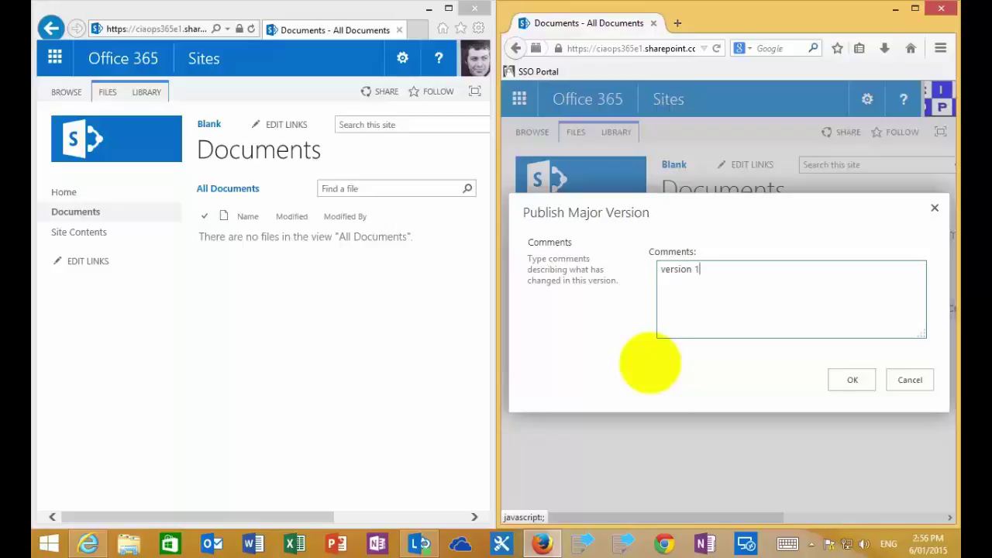
click(853, 380)
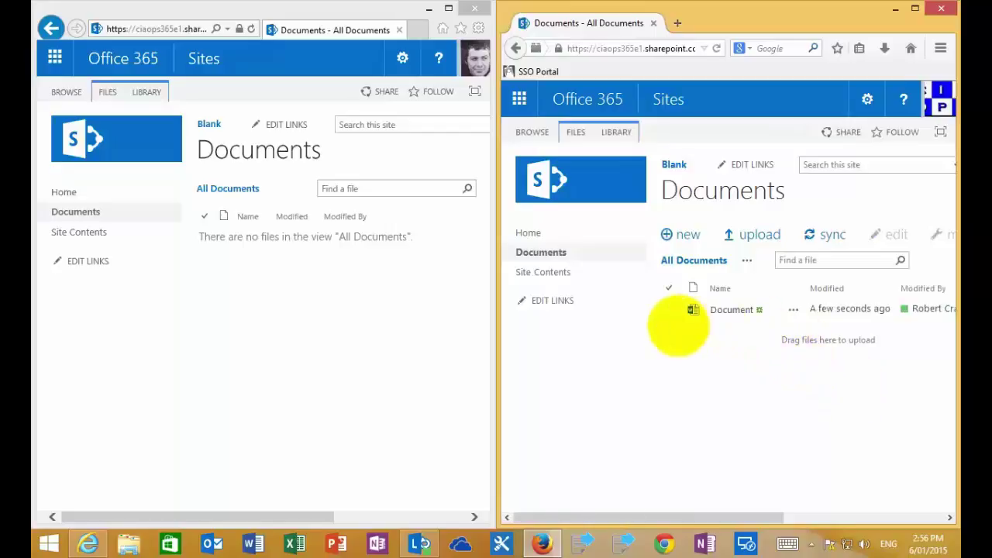
Step: Open the document's version history in the owner's library to examine the published version
click(670, 310)
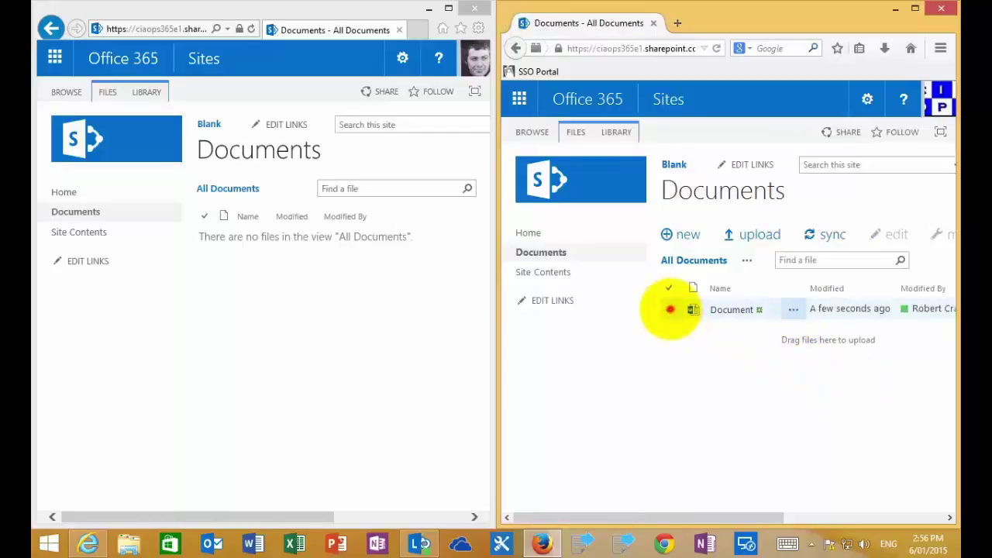
click(945, 235)
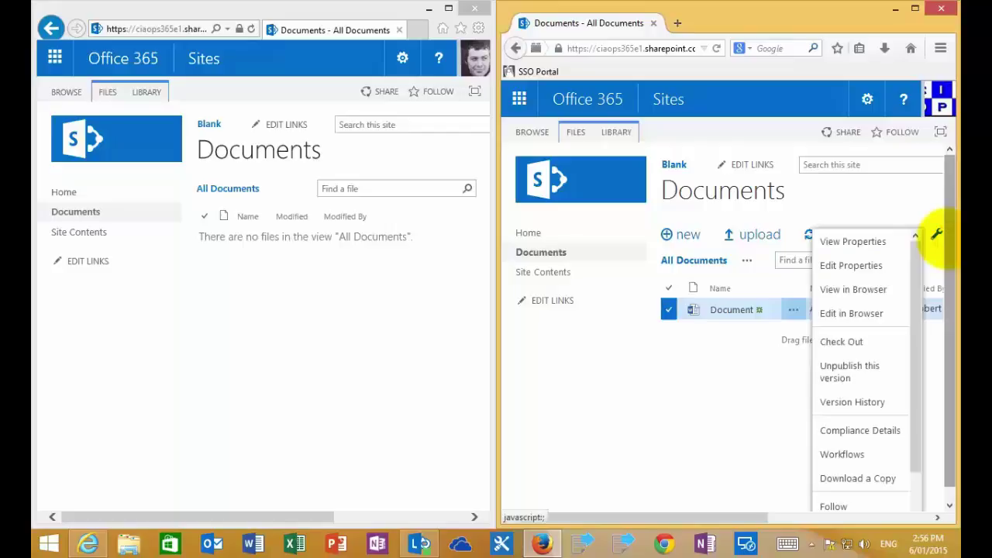
click(870, 402)
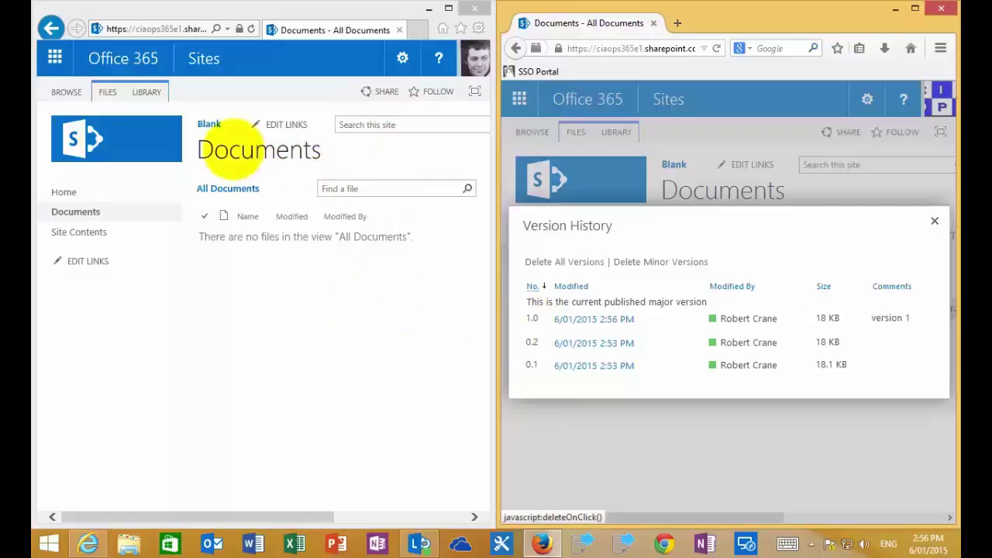
Step: Refresh the view-only user's Documents library and preview the published document, then close the owner's version history
click(251, 29)
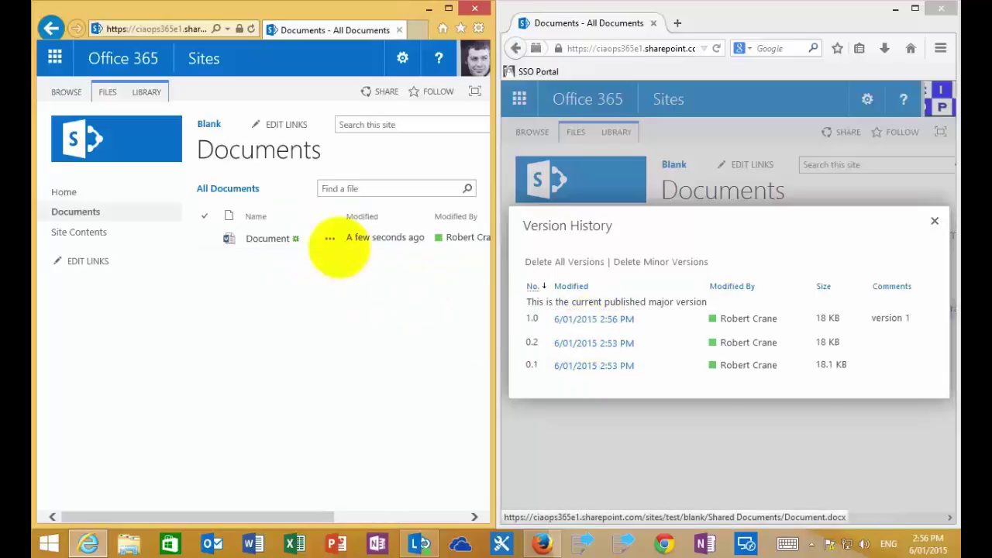
click(330, 238)
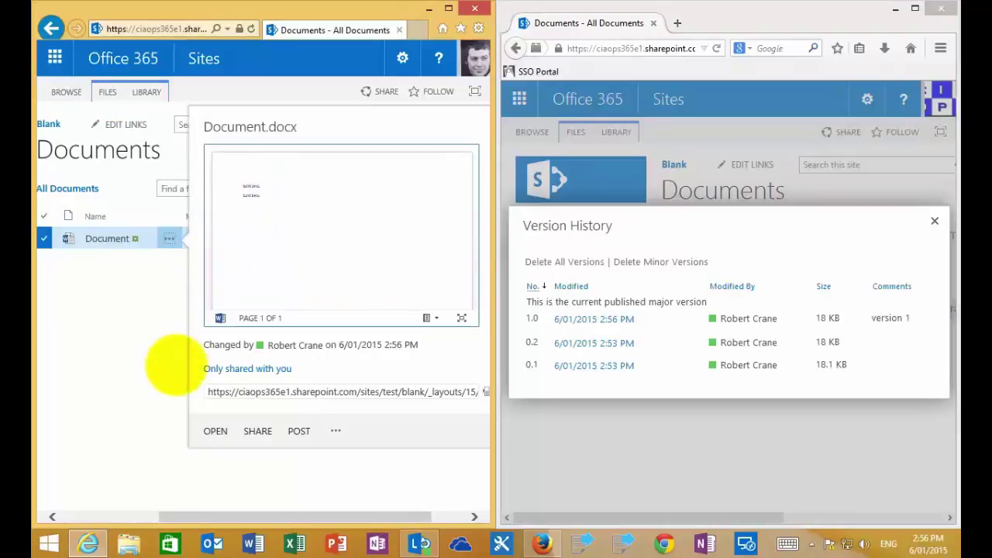
click(159, 381)
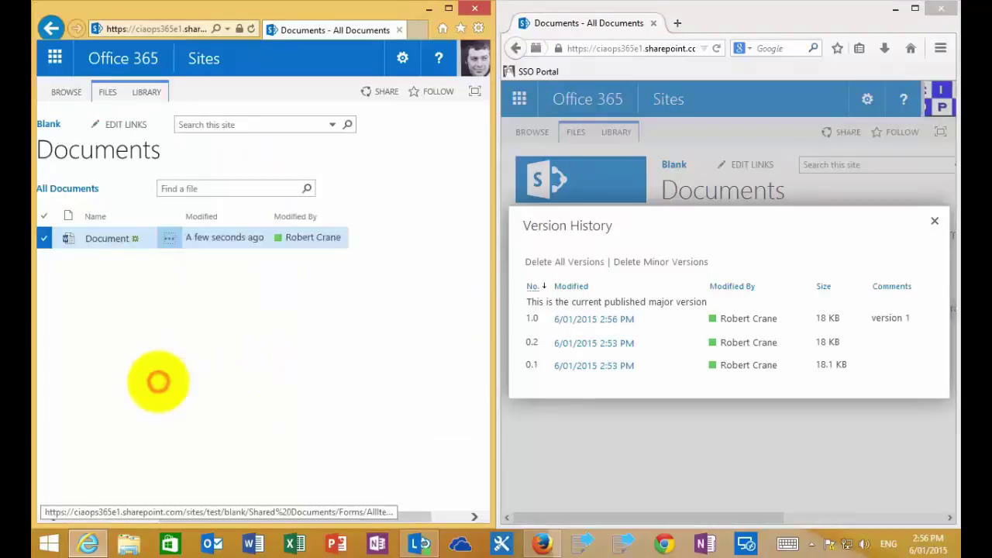
click(135, 515)
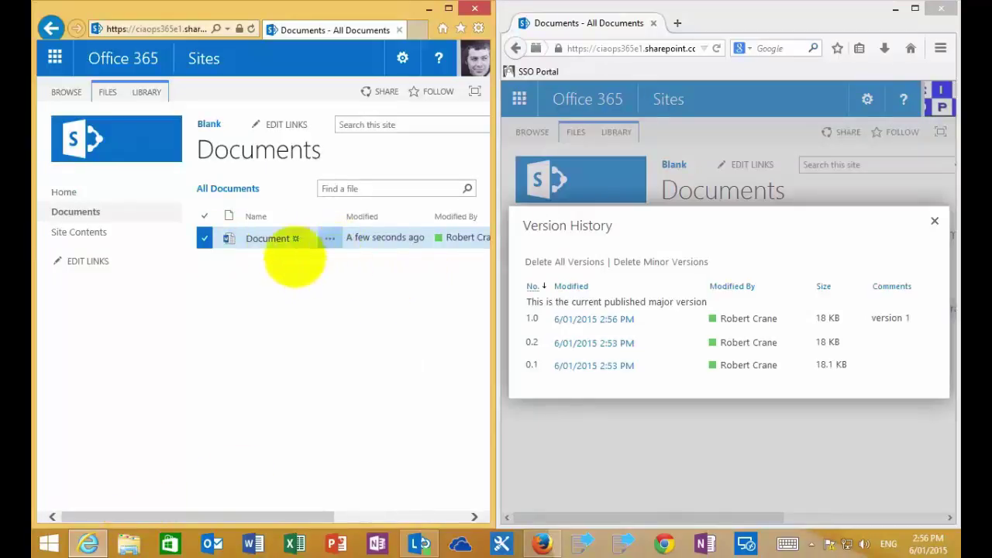
click(935, 221)
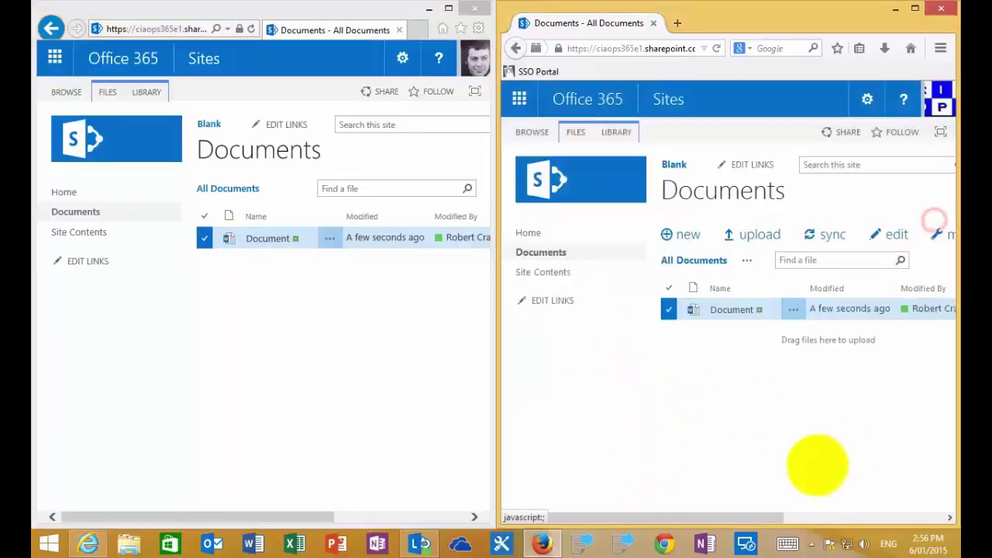
Step: Open the owner's document for editing in Word Online, add the line "Edit Three." and return to the Documents library
click(732, 309)
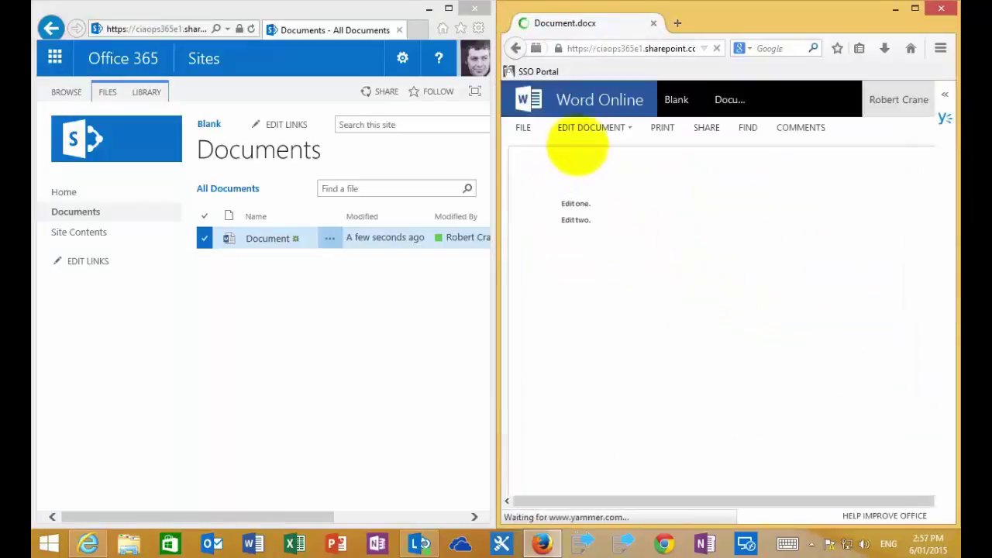
click(588, 127)
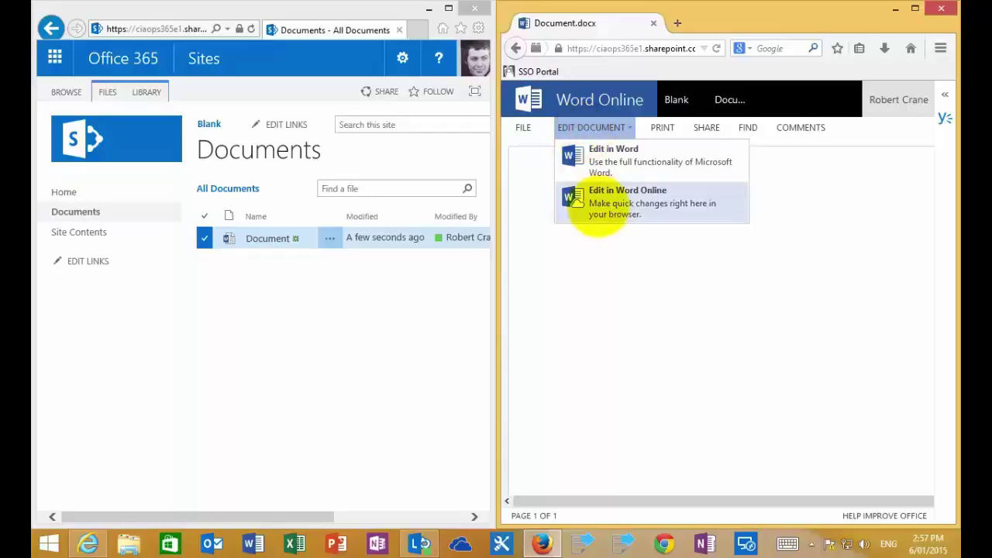
click(597, 204)
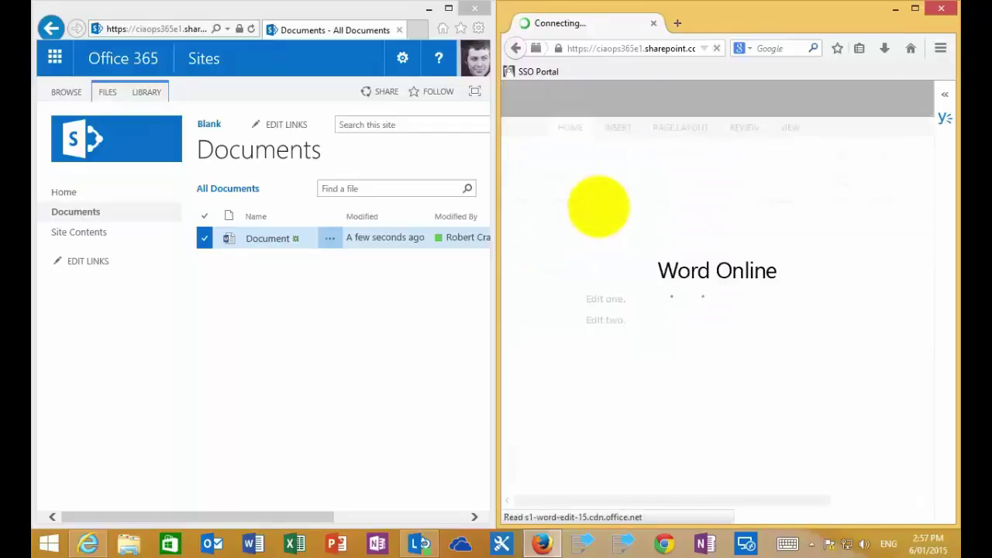
click(652, 316)
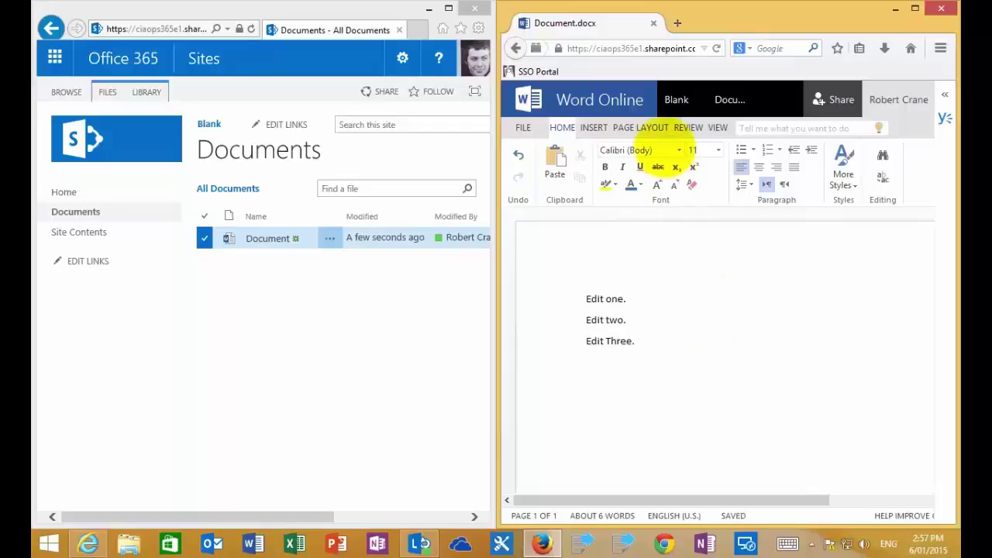
click(675, 100)
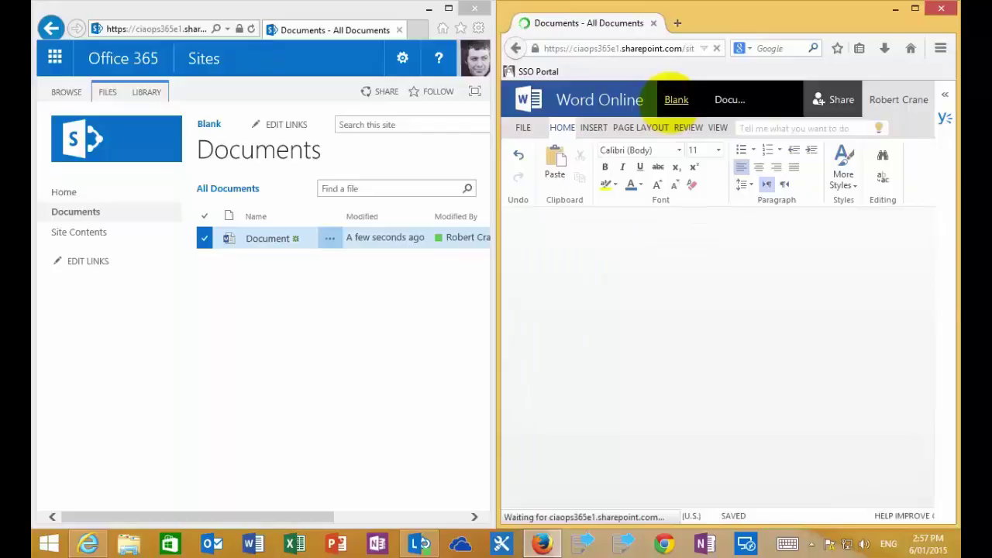
click(694, 260)
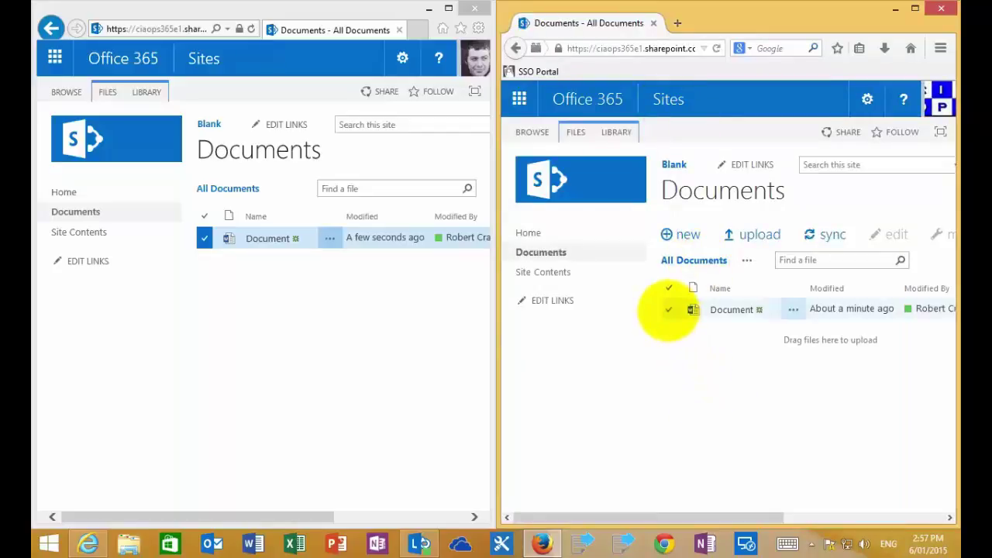
Step: Examine the edited document's version history for its draft and published versions, then close the history
click(670, 309)
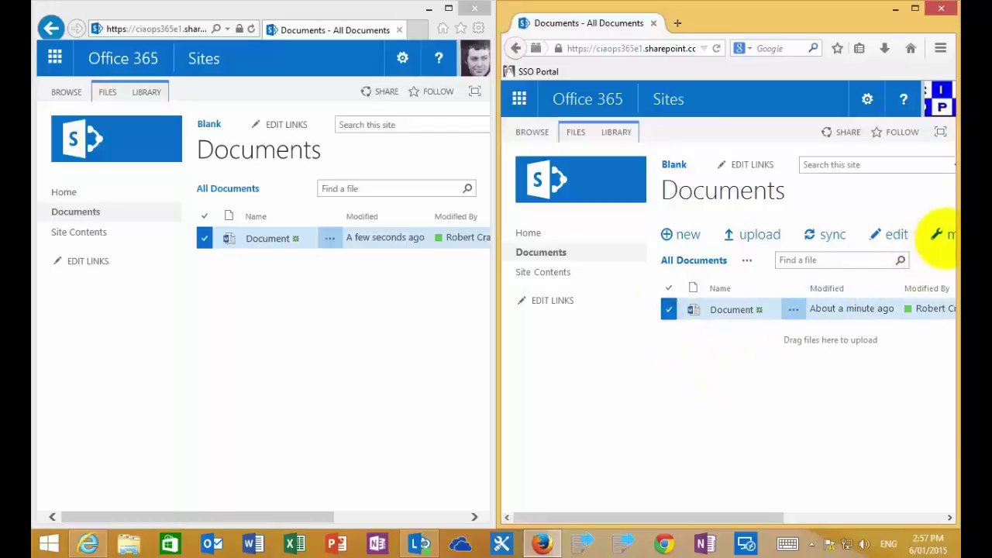
click(943, 235)
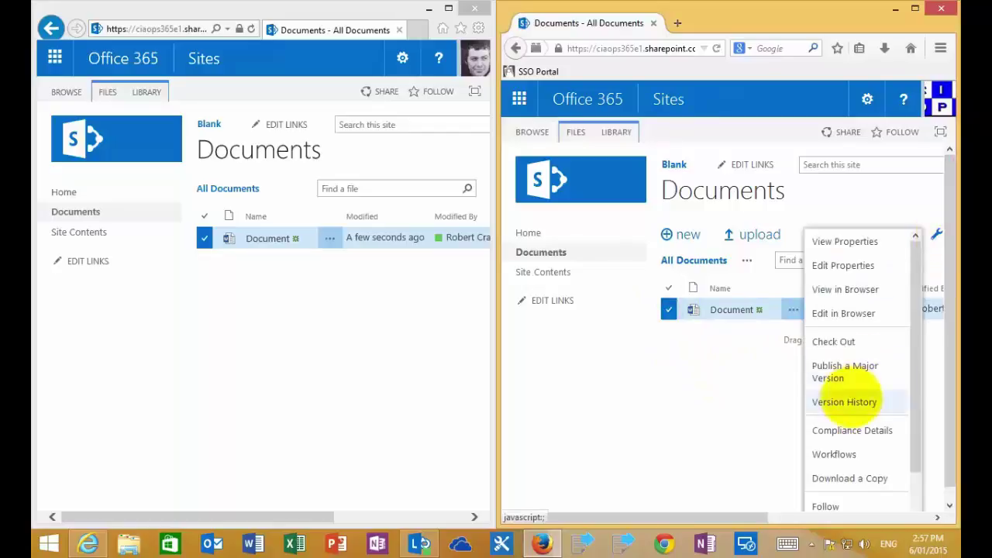
click(851, 402)
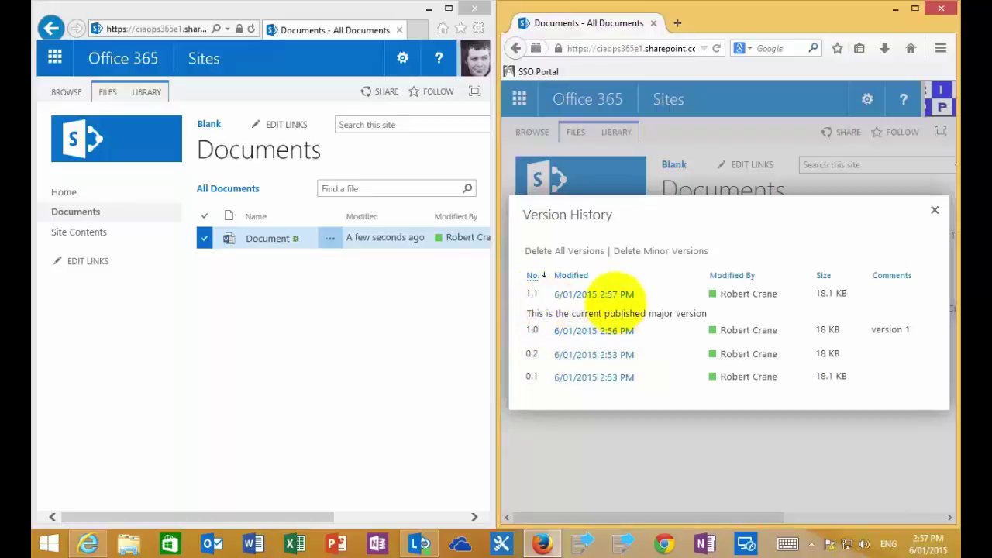
mouse_move(597, 299)
click(621, 479)
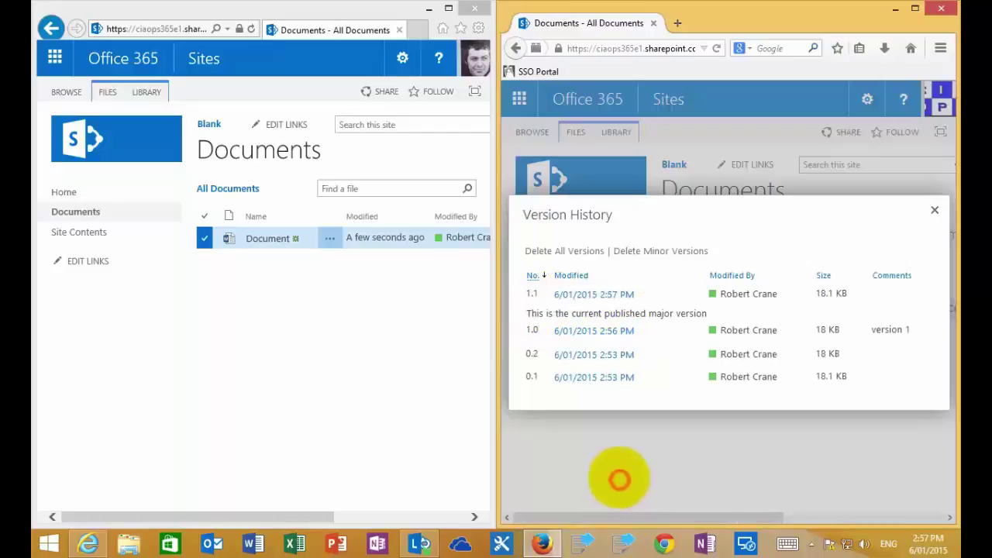
click(935, 210)
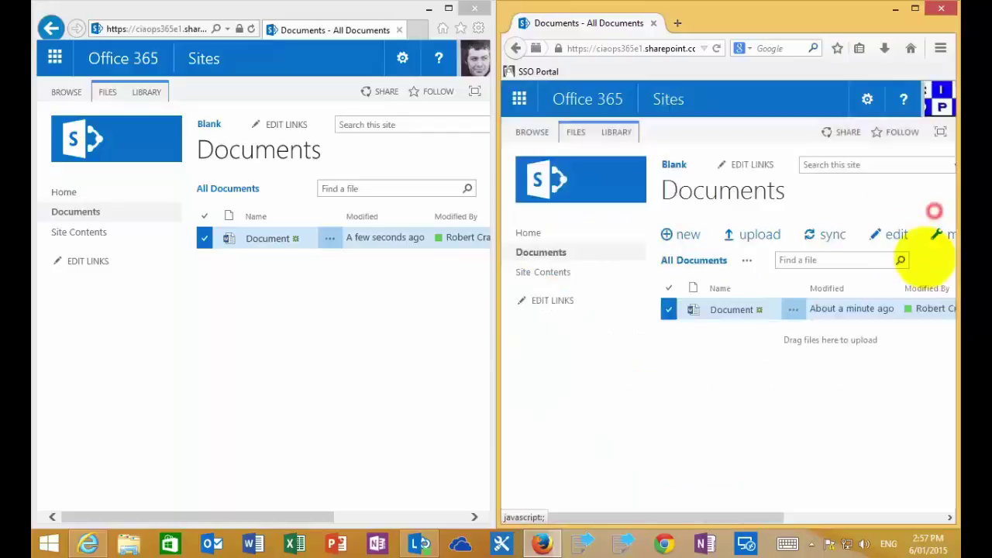
Step: Open the document as the owner and as the view-only user to compare the content each one sees
click(731, 310)
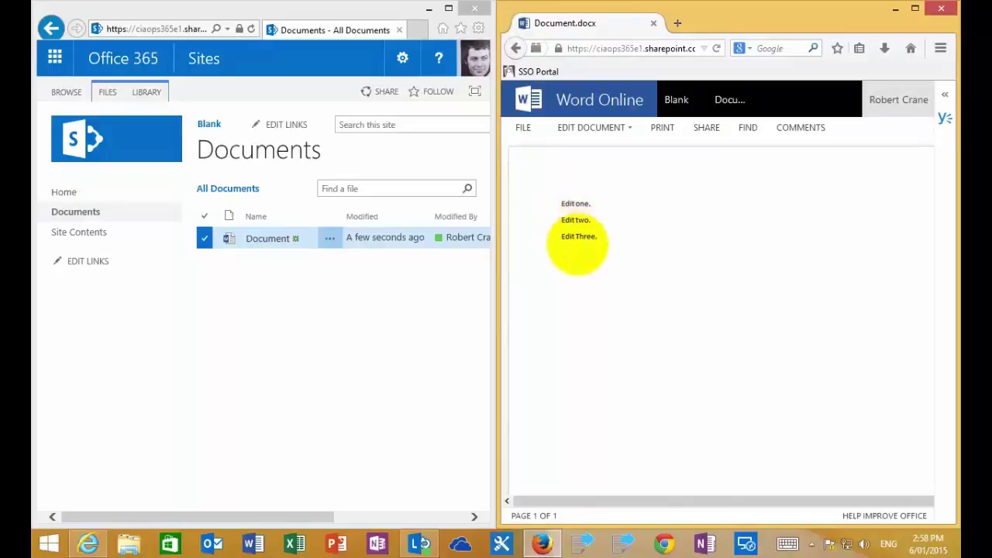
click(269, 239)
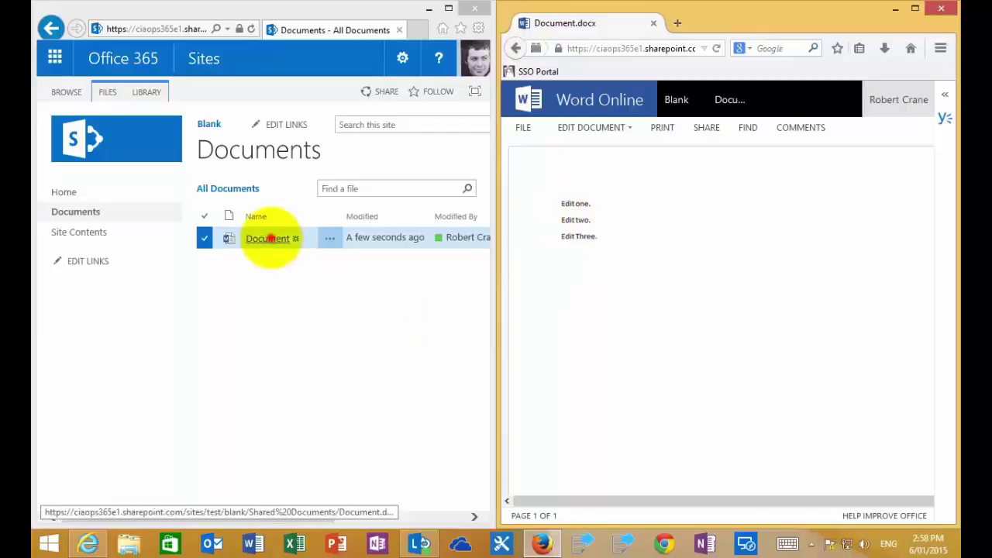
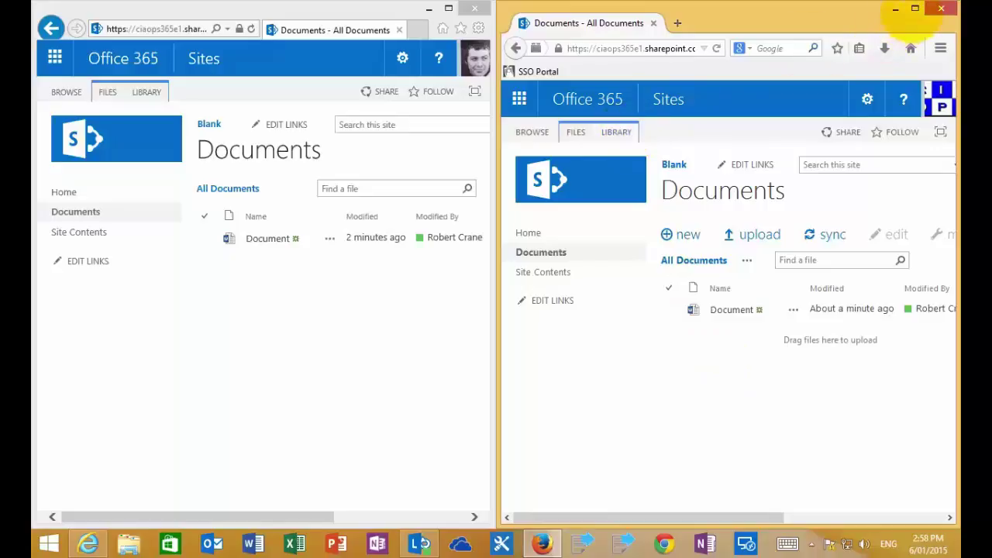
Step: Review the library's version retention, draft visibility and check-out options in the versioning settings, then accept them and return to the library
click(915, 7)
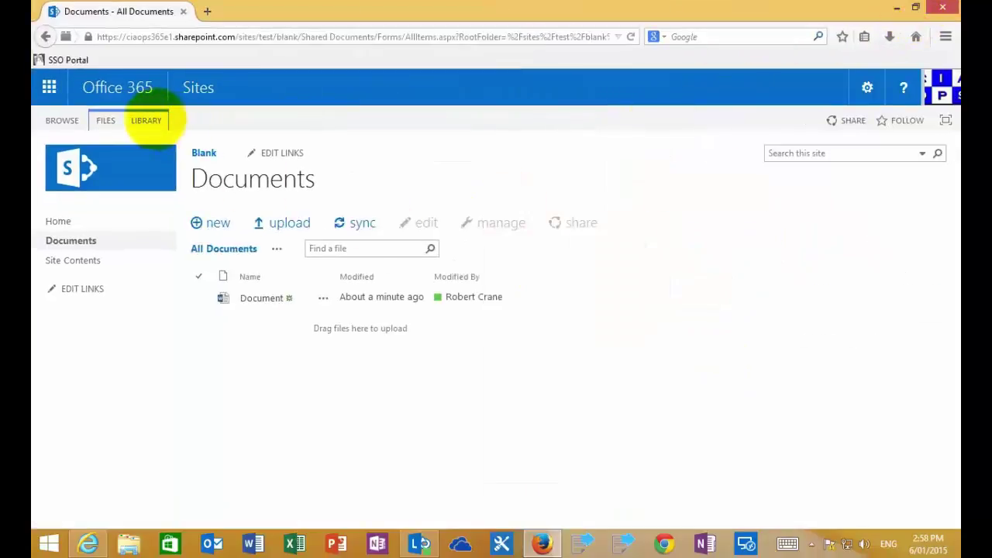
click(151, 120)
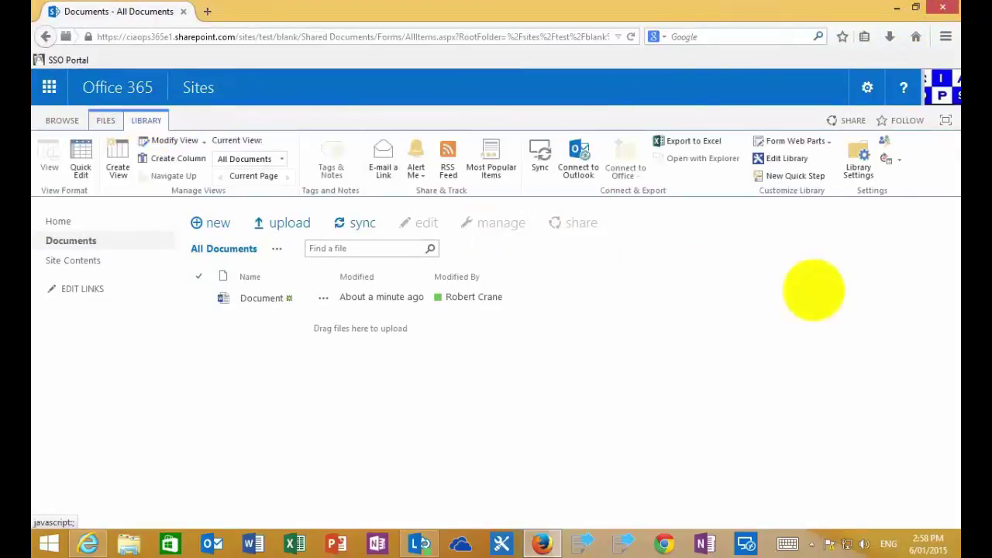
click(862, 164)
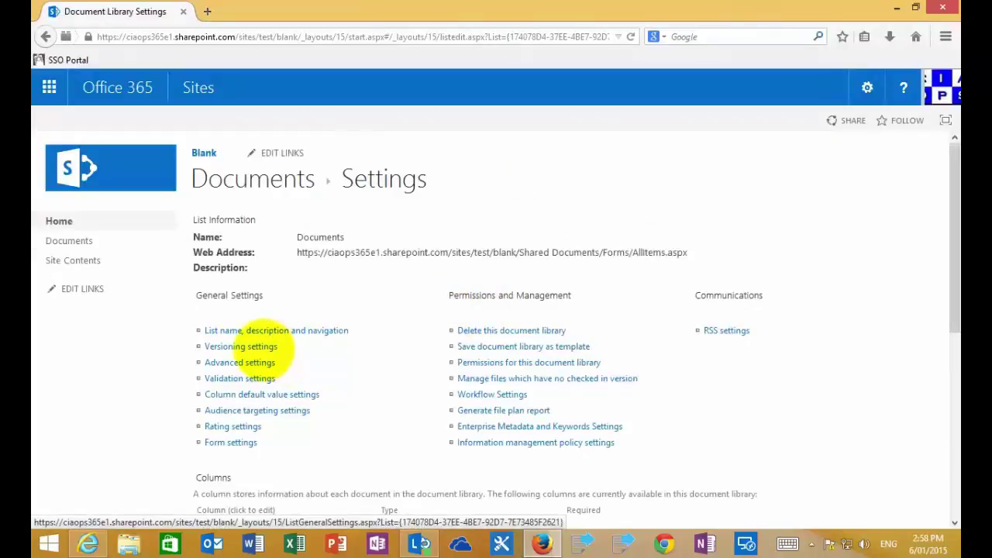
click(264, 349)
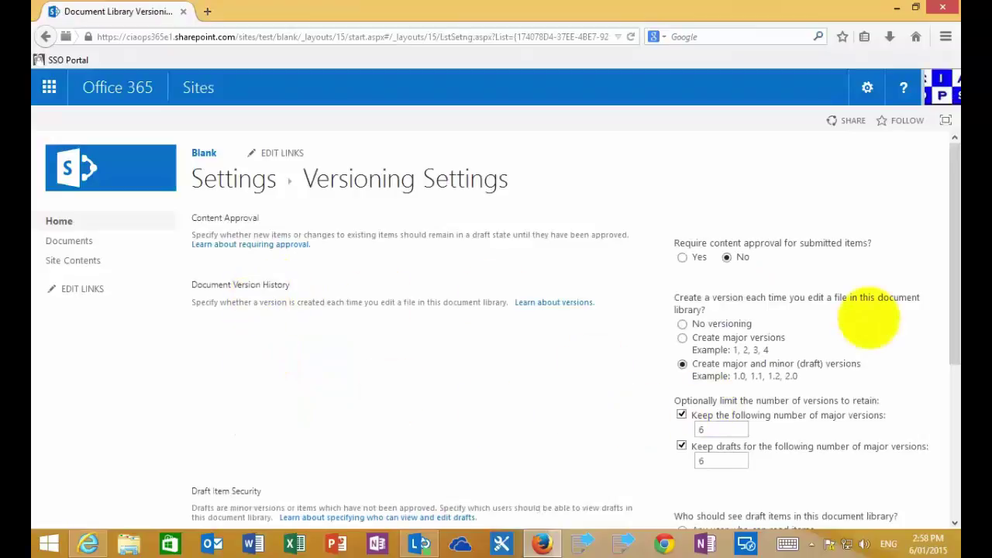
drag(952, 308, 946, 364)
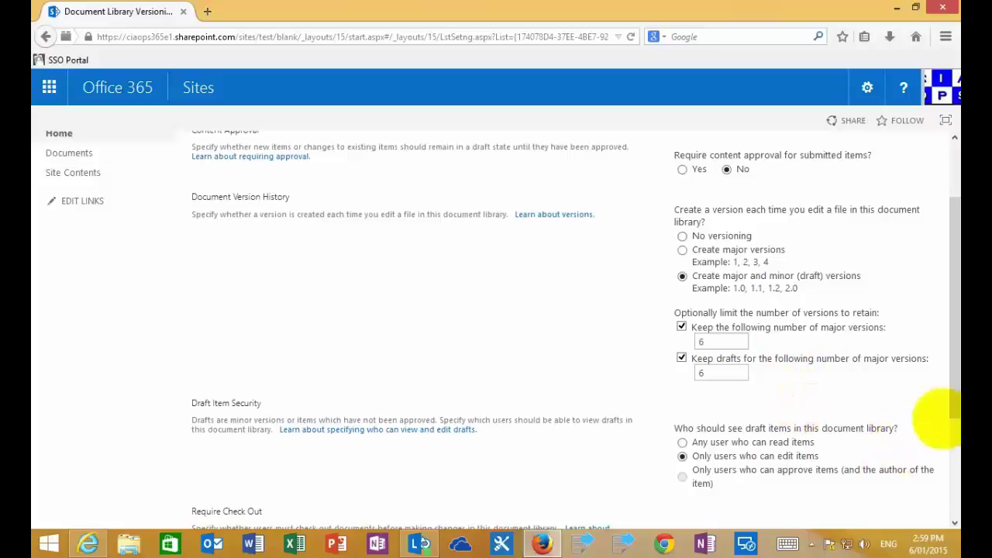
drag(953, 407, 949, 474)
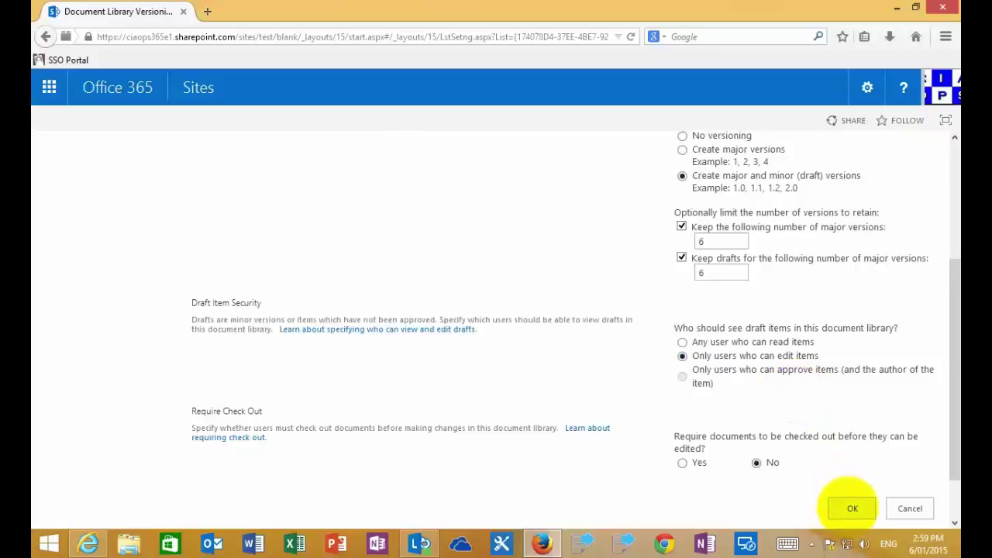
click(851, 508)
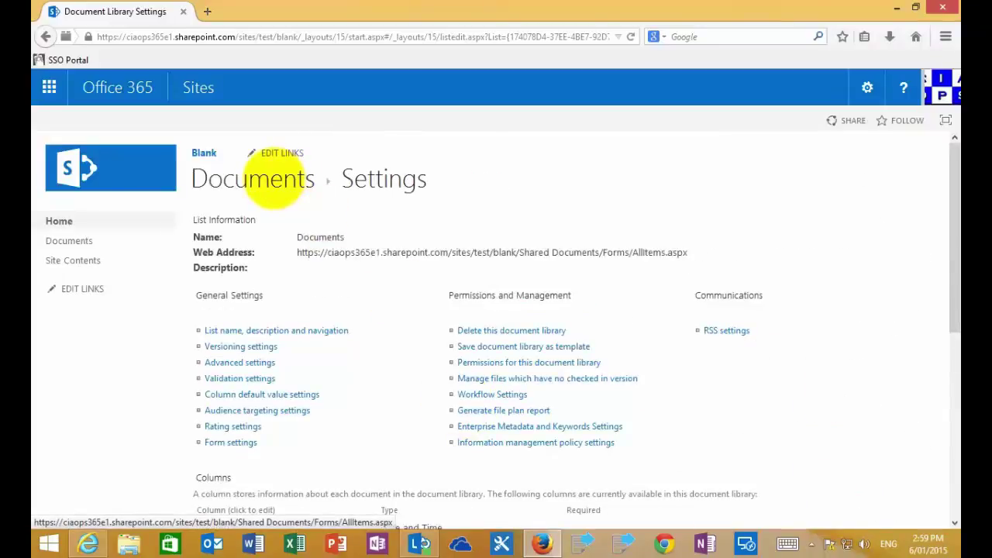
click(273, 180)
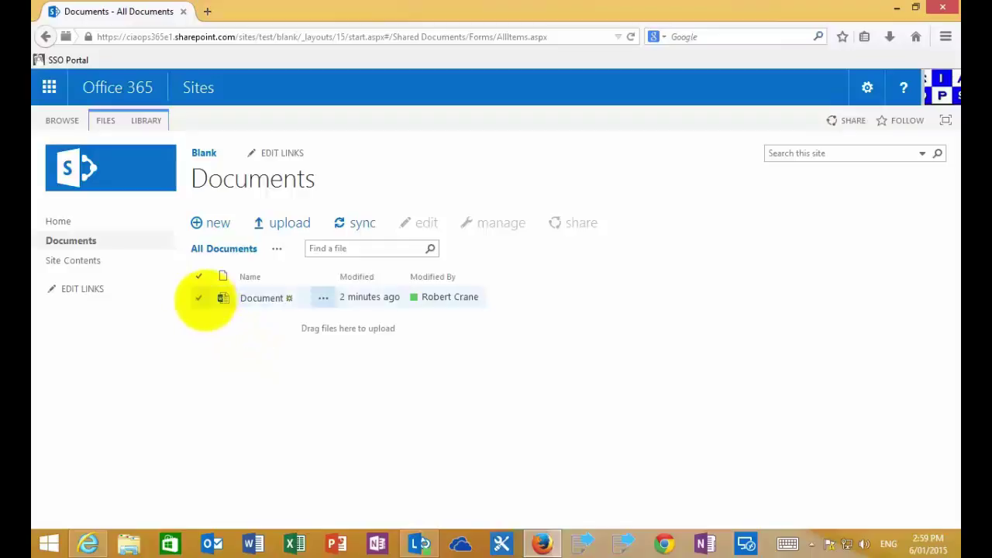
Step: Examine the document's version history and the actions available for version 1.0, then close the history
click(199, 298)
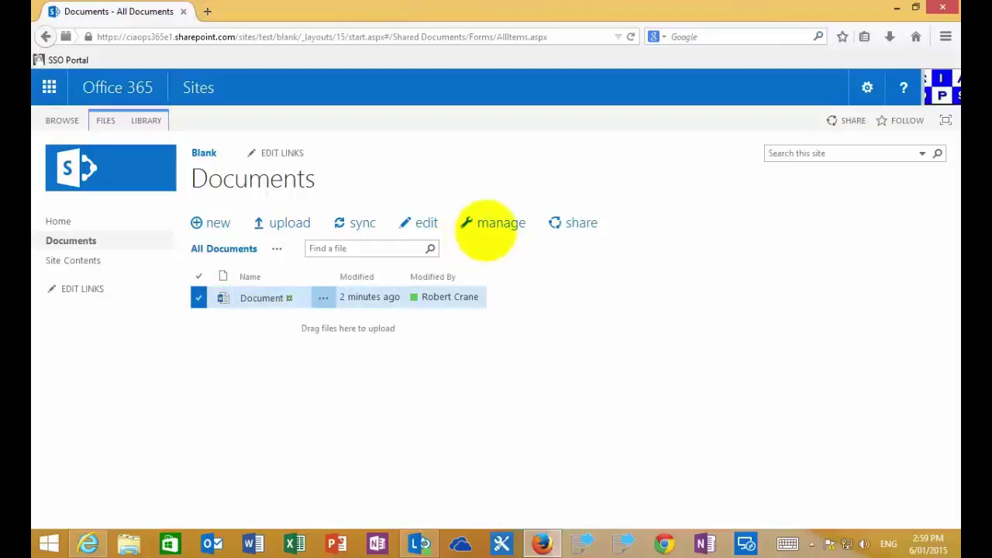
click(490, 223)
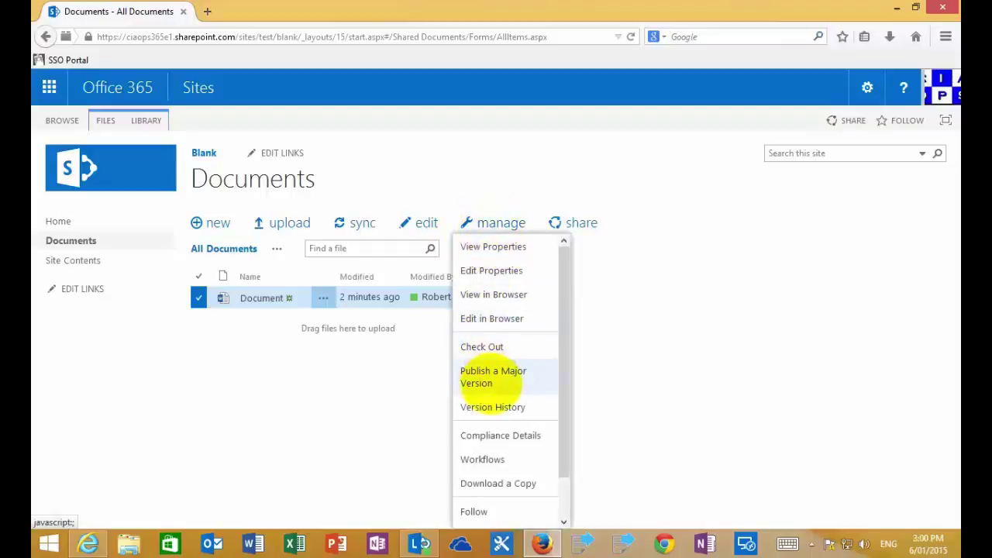
click(491, 408)
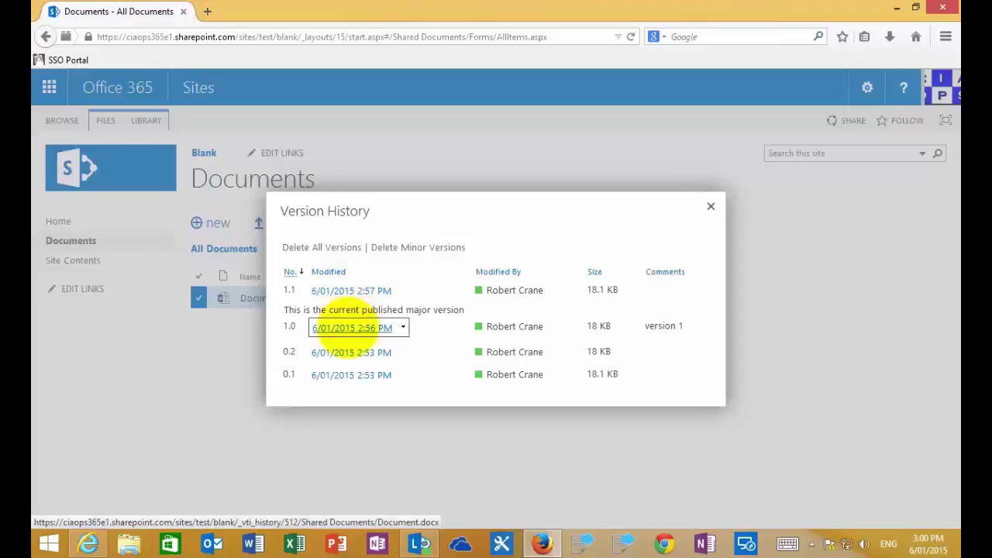
click(404, 327)
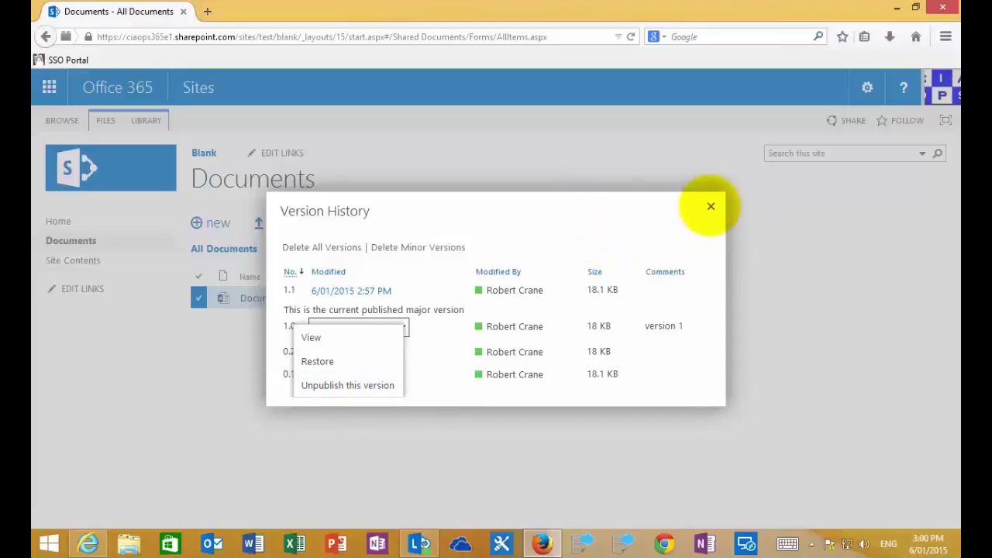
click(709, 205)
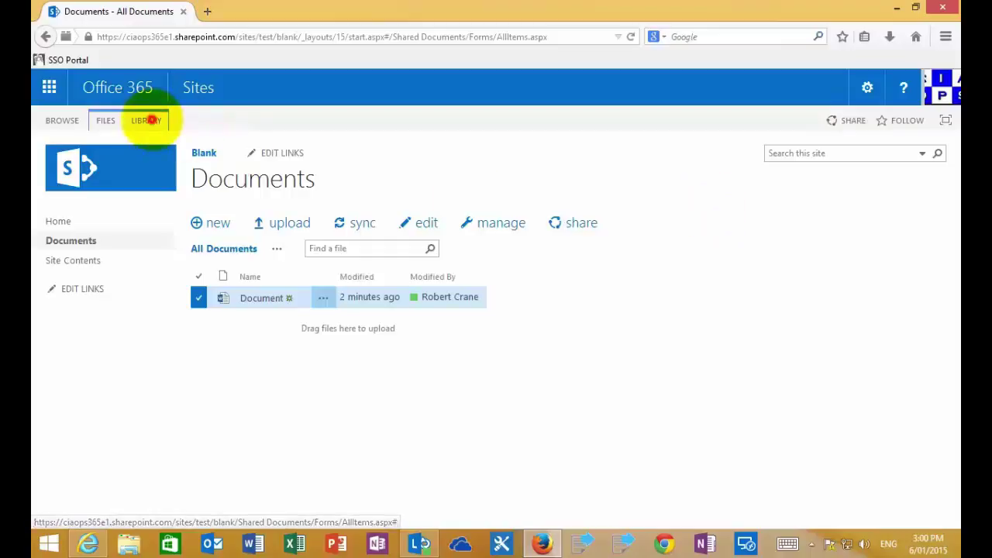
Step: Change the document library's versioning to create major versions only, save the settings and return to the Documents library
click(147, 121)
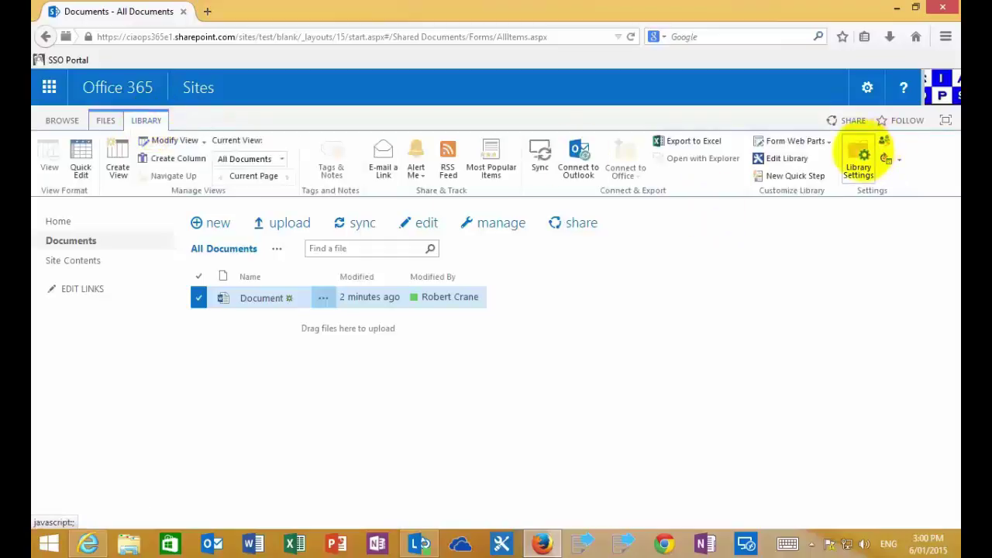
click(861, 159)
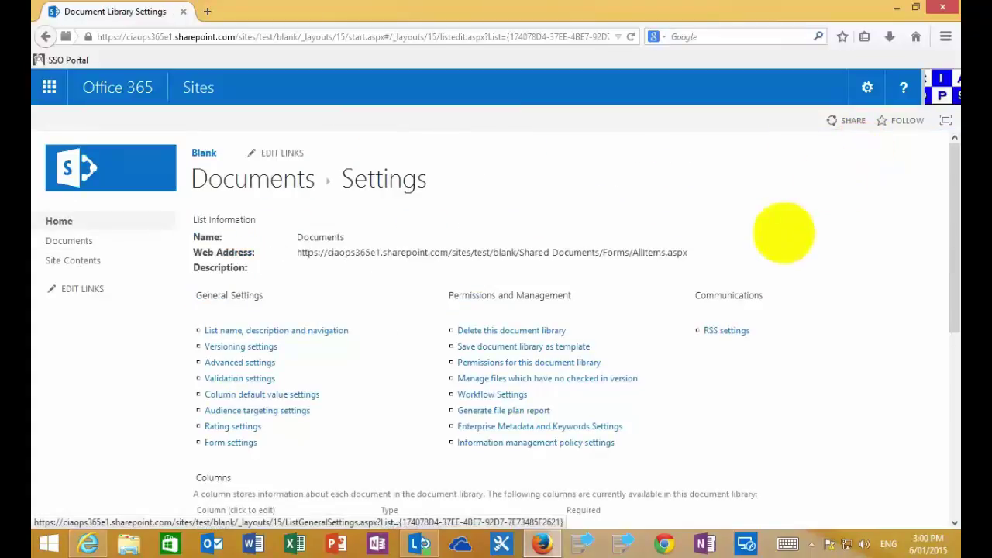
click(261, 347)
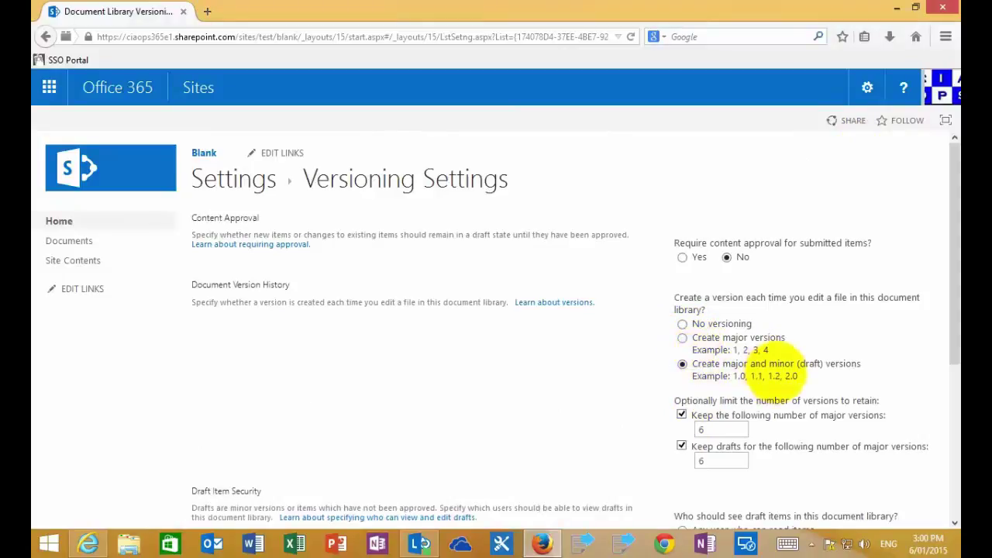
click(681, 338)
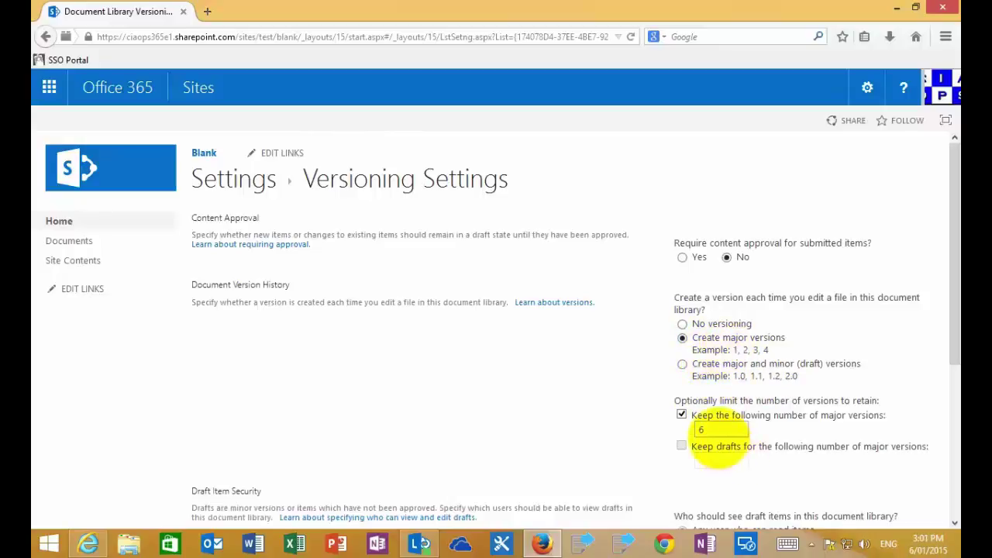
drag(954, 344, 950, 364)
scroll(948, 403, down, 3)
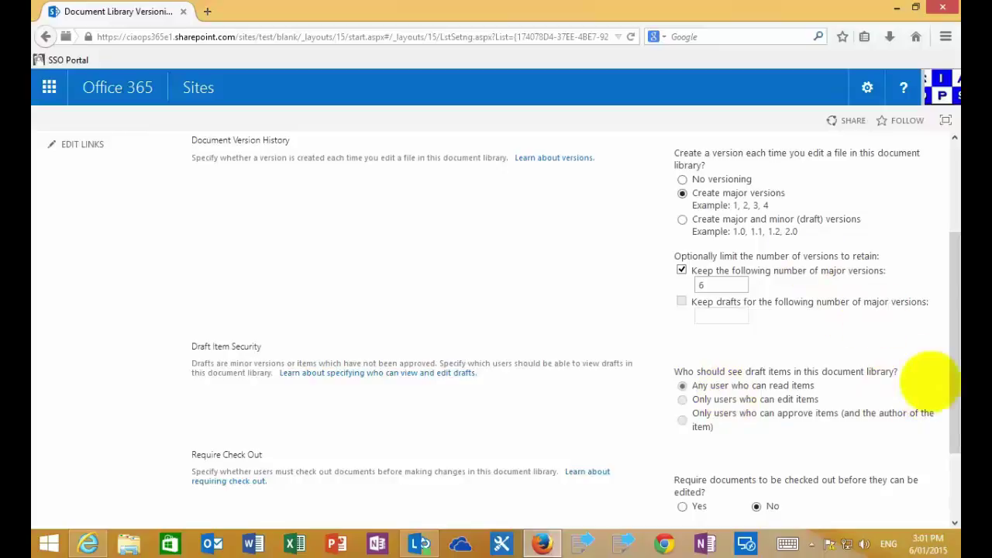
click(955, 399)
drag(955, 400, 949, 455)
click(852, 456)
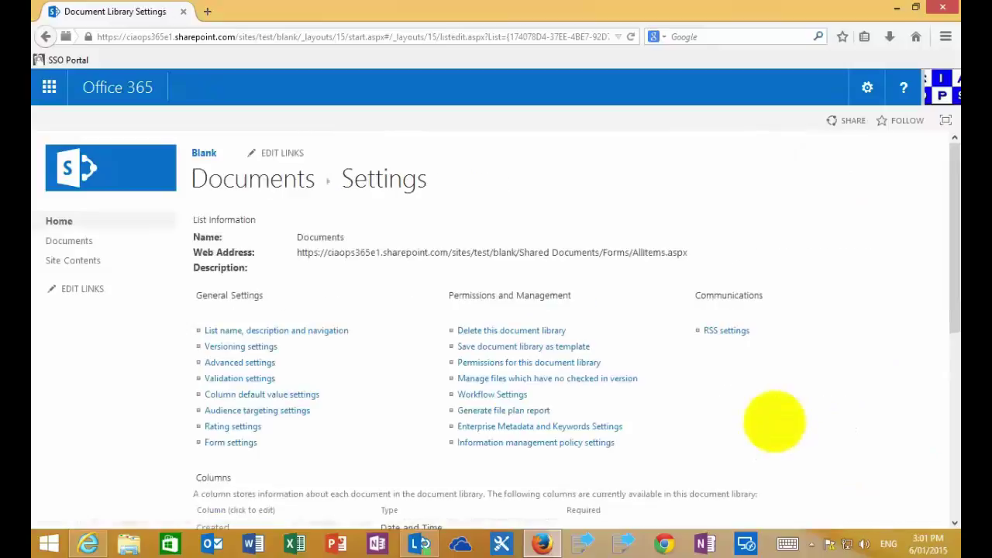
click(269, 186)
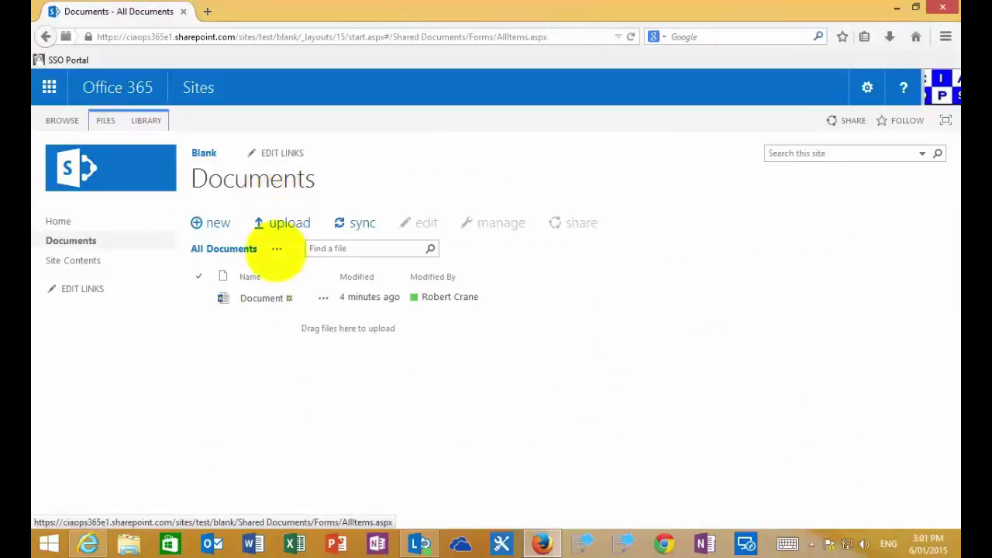
Step: Examine the document's version history for how its existing major and draft versions are listed, then close the history
click(198, 297)
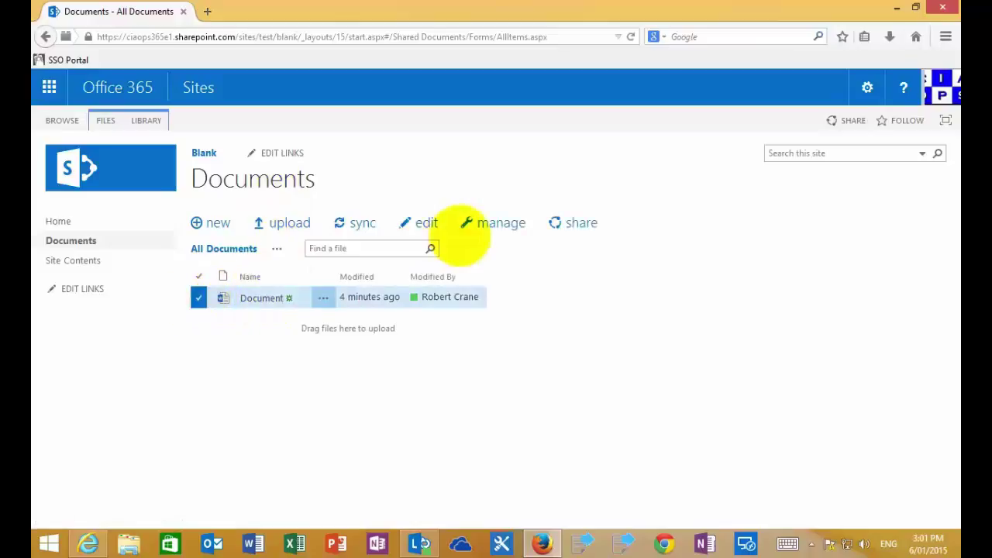
click(488, 223)
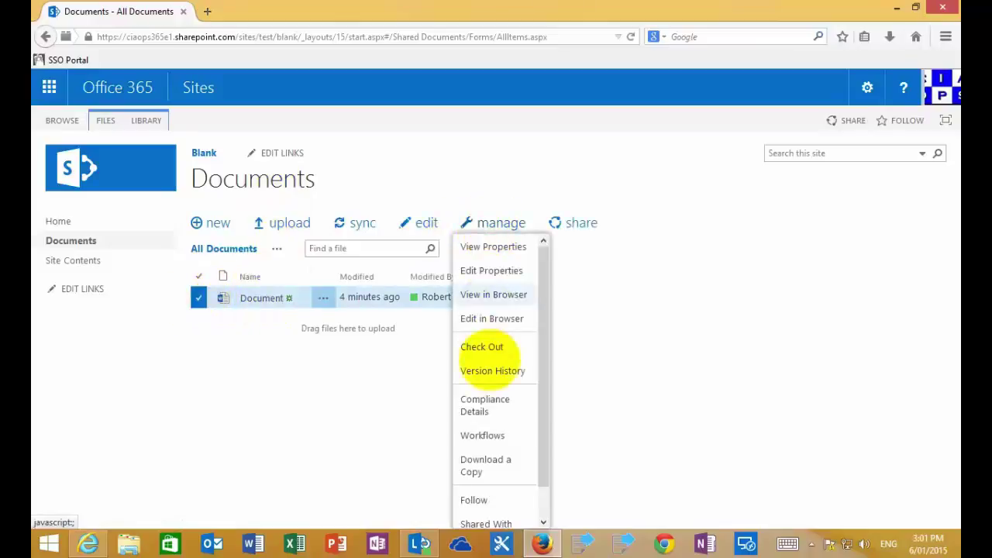
click(490, 371)
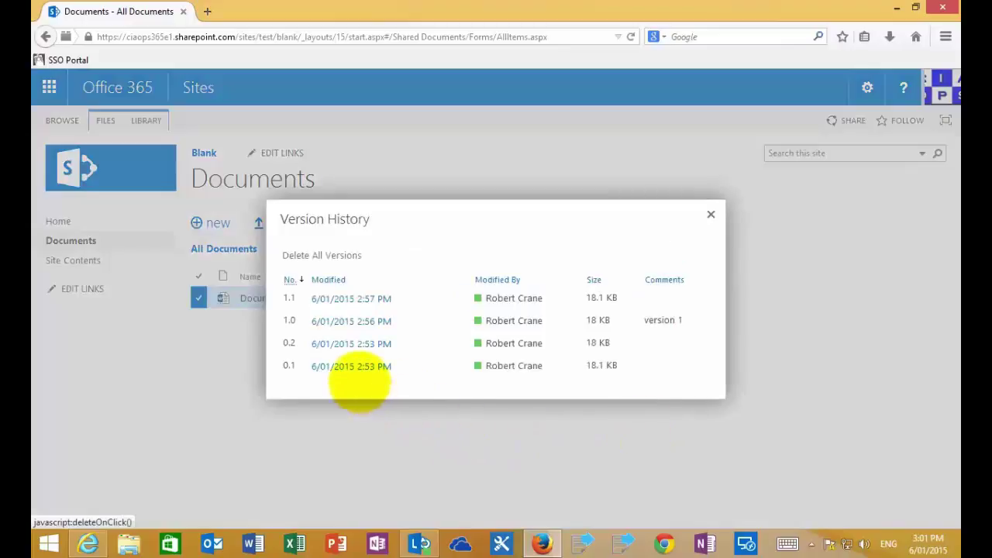
mouse_move(345, 375)
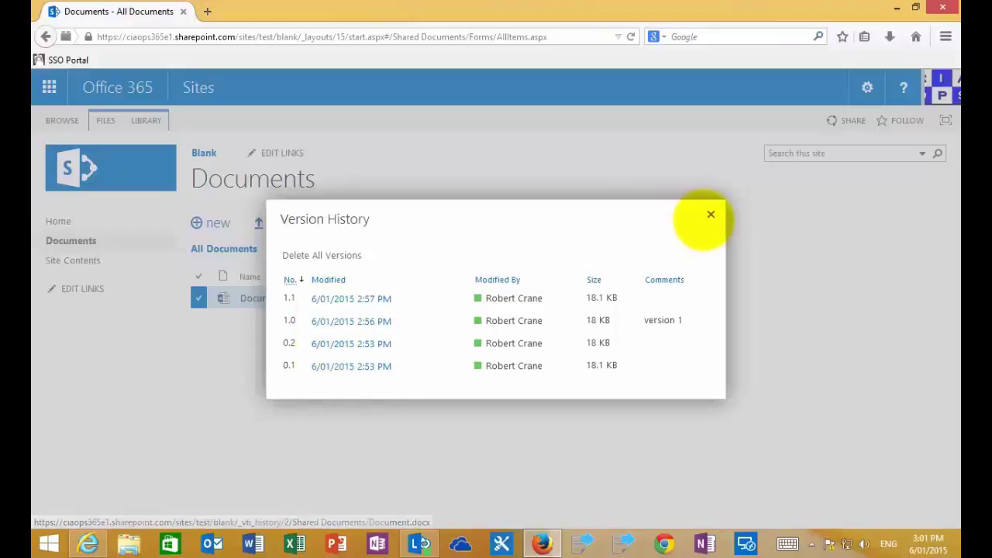
key(Escape)
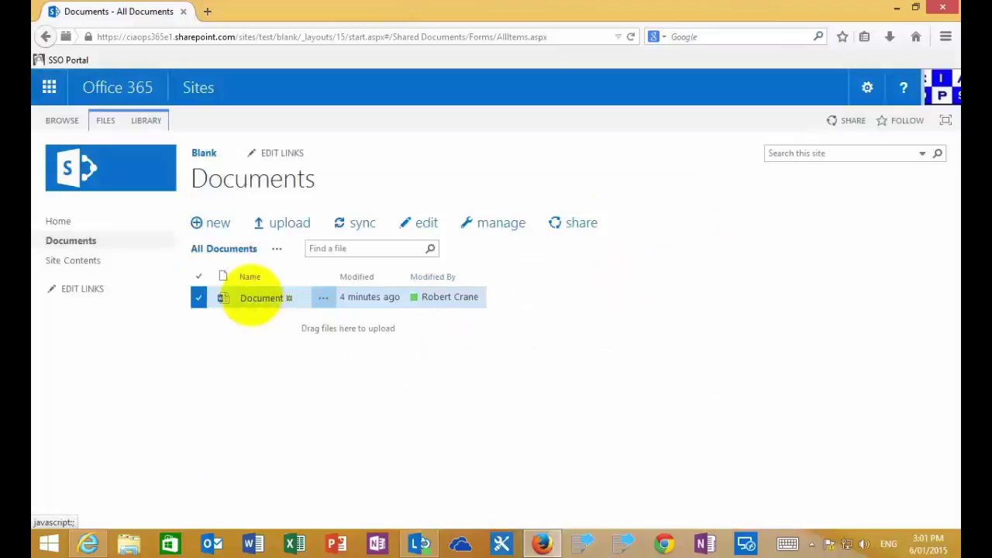
Step: Edit the document in Word Online, adding the line "Edit four." below the third edit, and return to the library
click(250, 298)
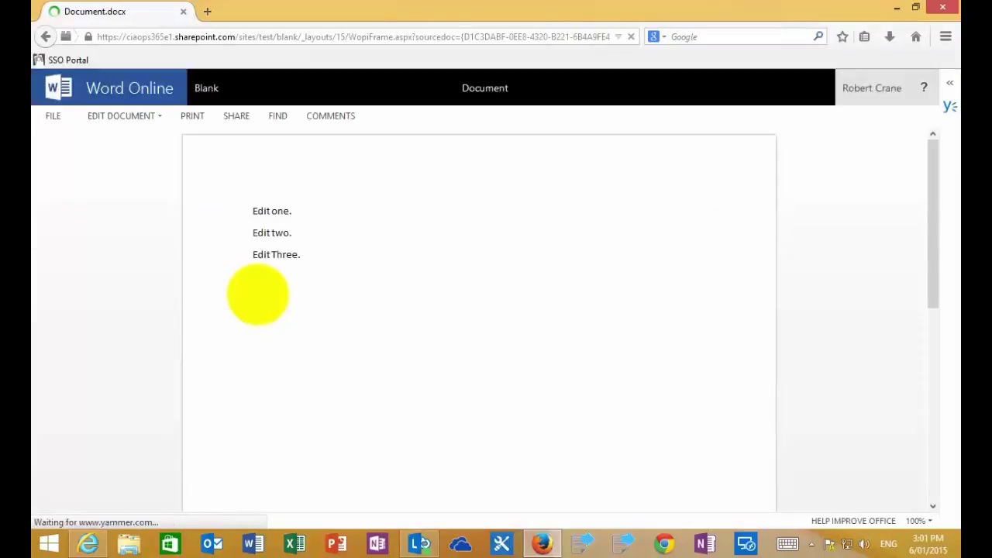
click(145, 120)
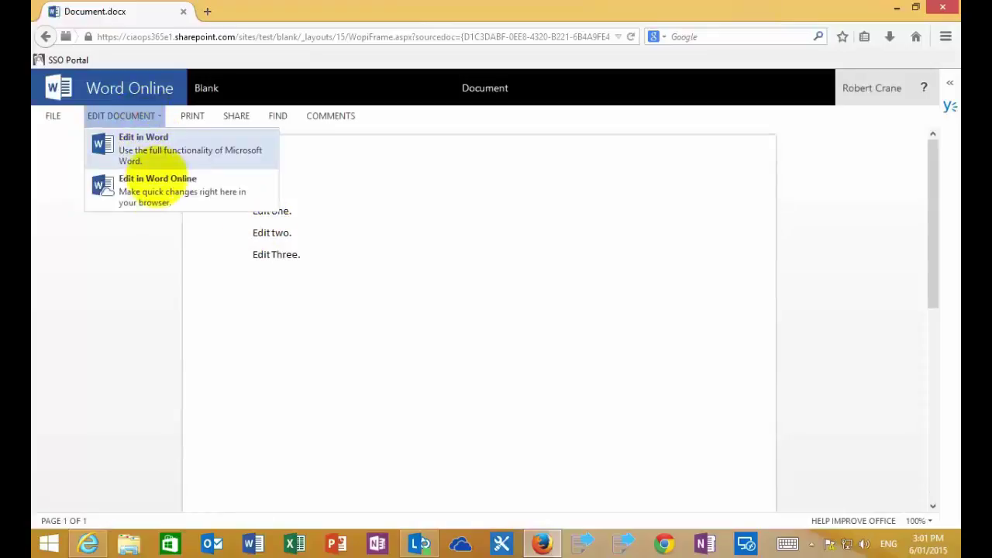
click(156, 189)
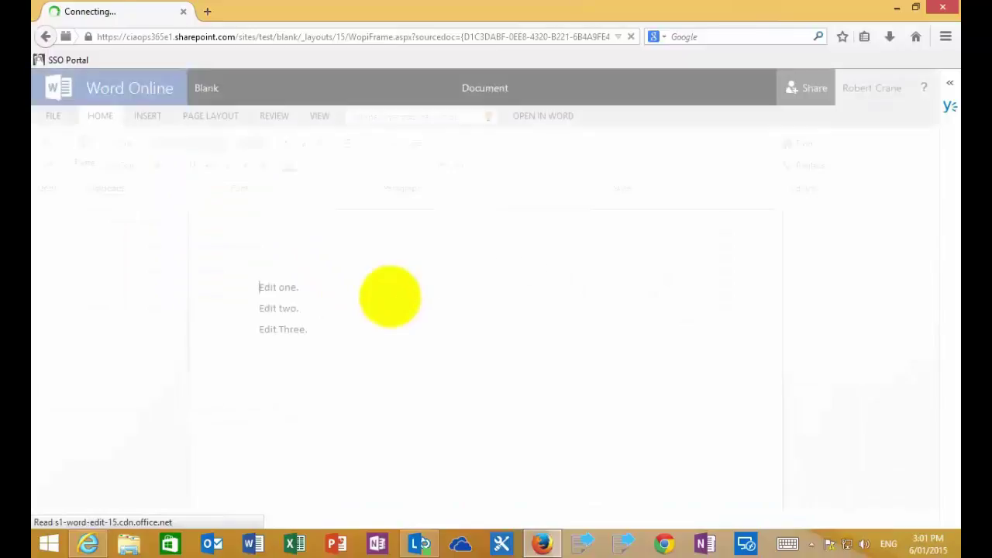
click(329, 326)
key(Return)
text(Edit four.)
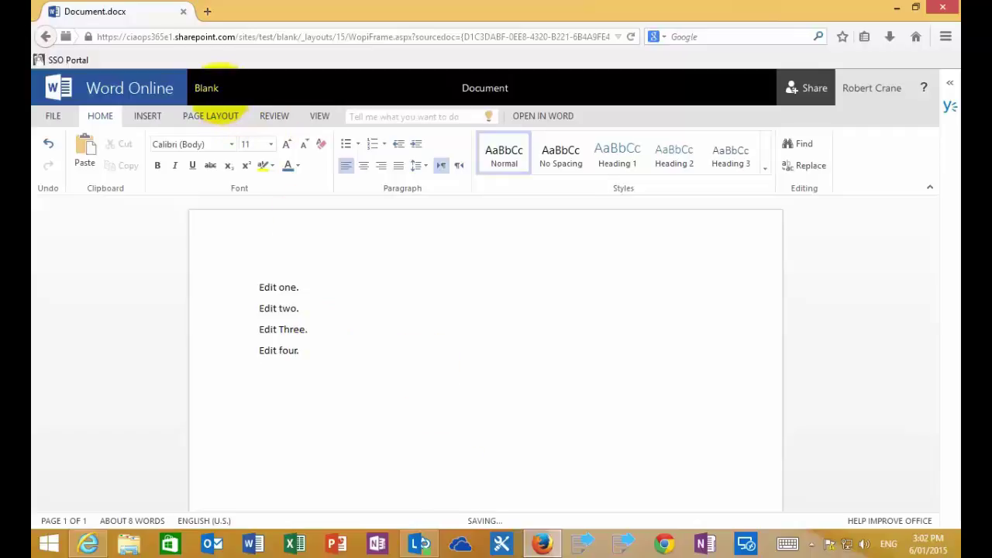
key(Return)
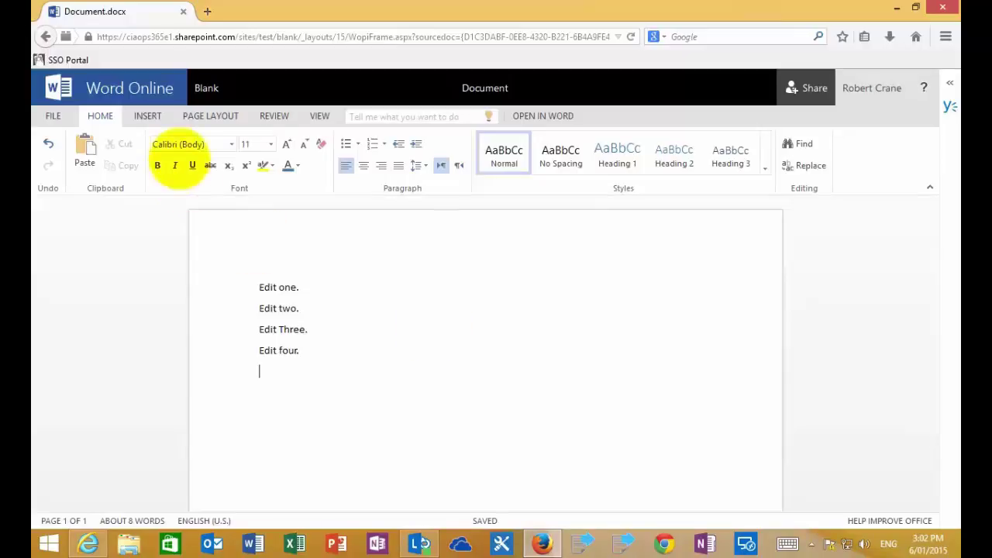
click(205, 90)
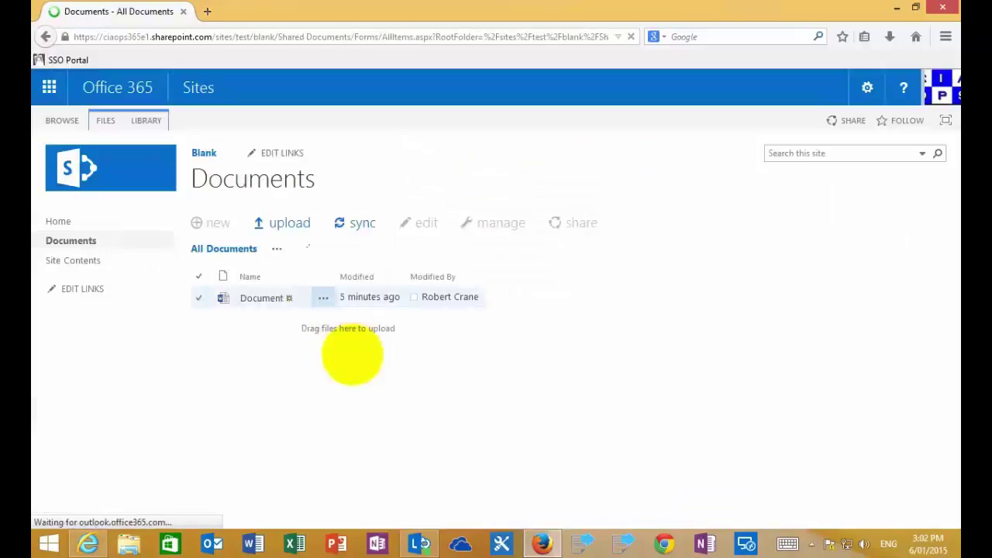
Step: Examine the version history after the fourth edit for the numbering of the versions, then close the history
click(197, 297)
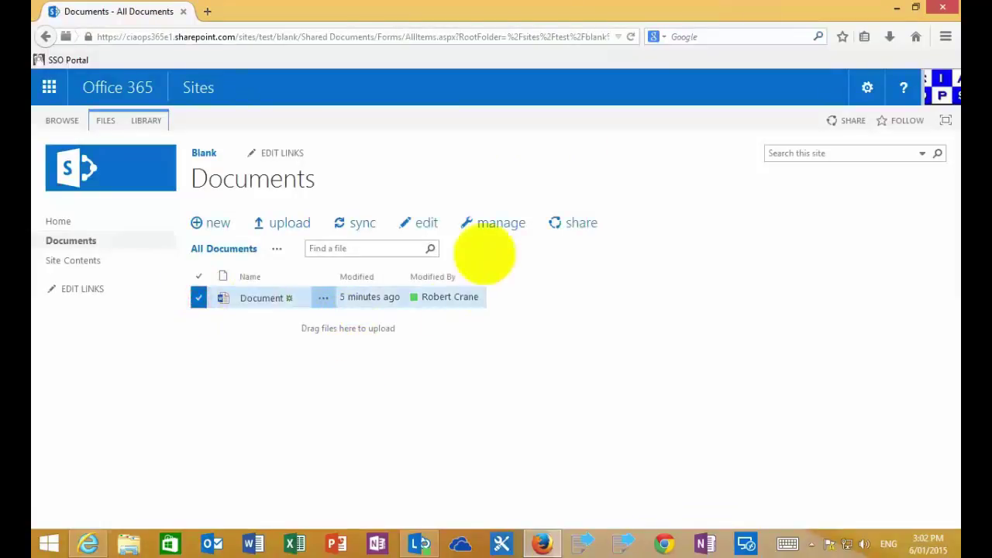
click(498, 223)
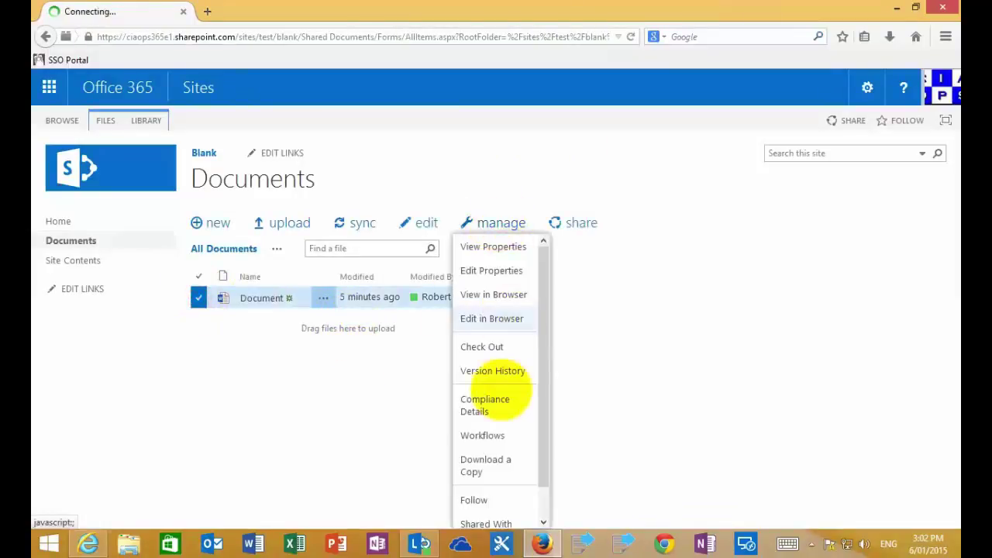
click(498, 375)
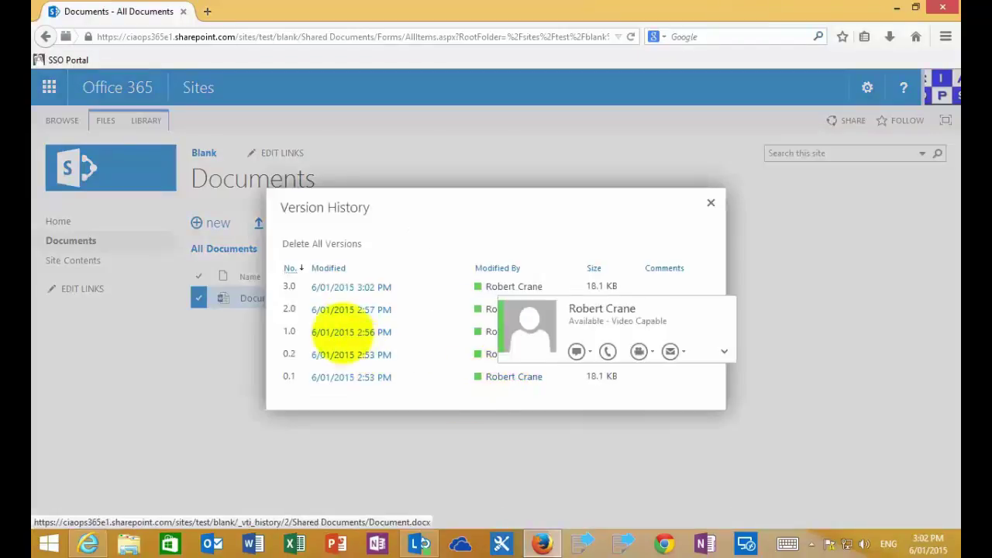
mouse_move(345, 331)
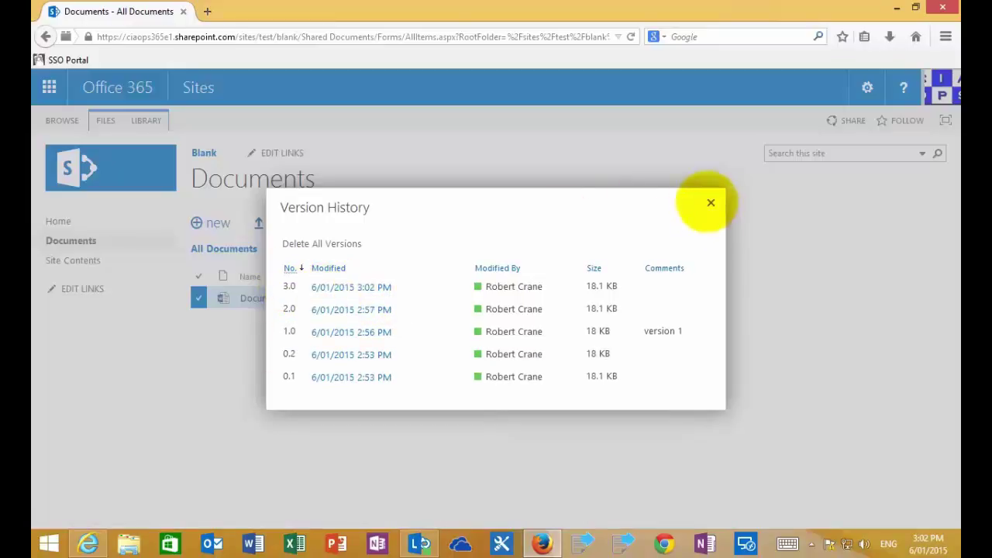
click(709, 202)
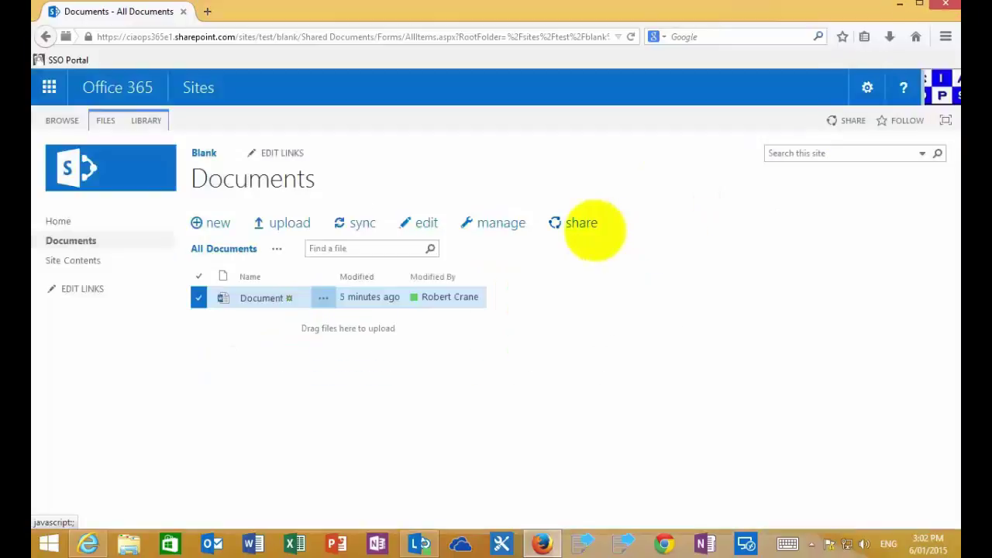
Step: Show both users' windows side by side, open the document as the view-only user to check its content, and return to the library
key(super+Right)
click(394, 348)
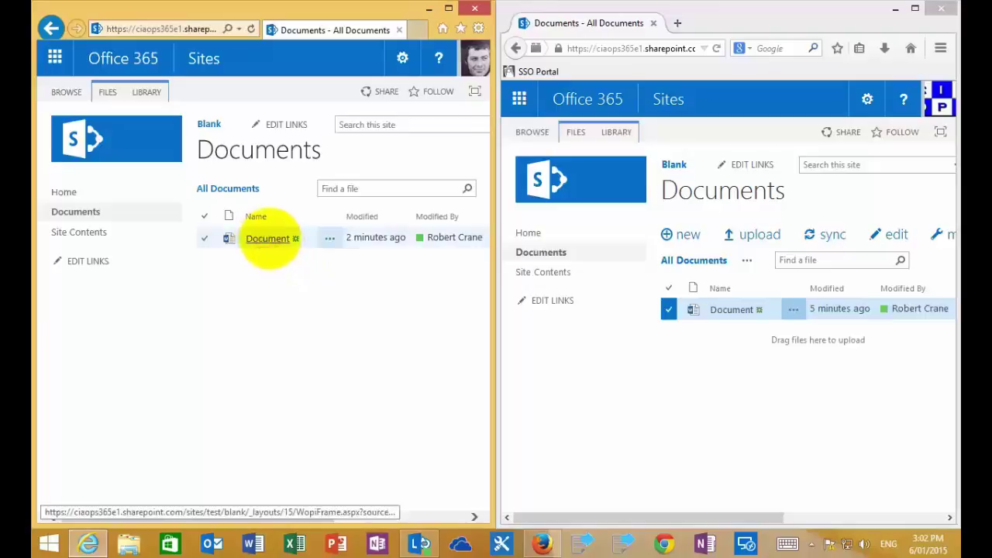
click(268, 239)
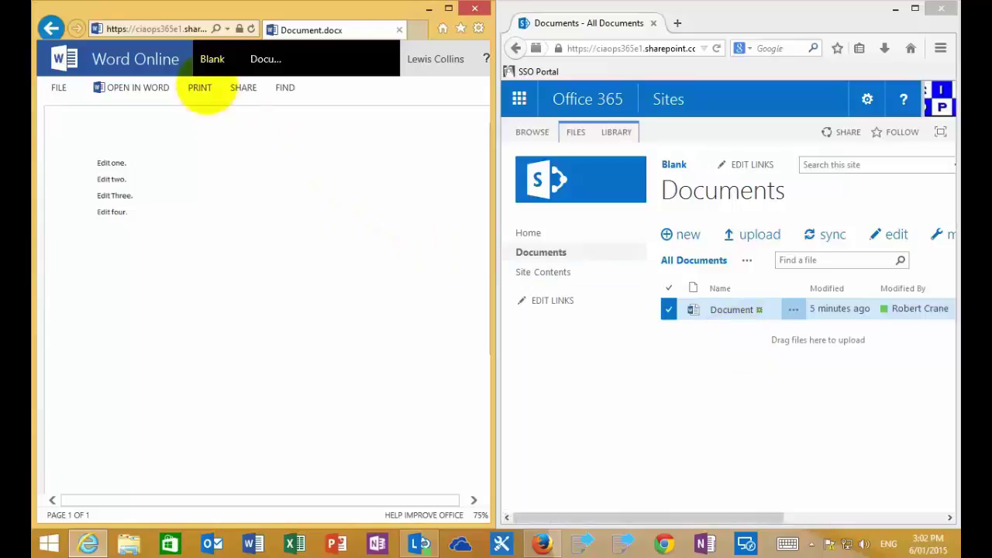
click(213, 59)
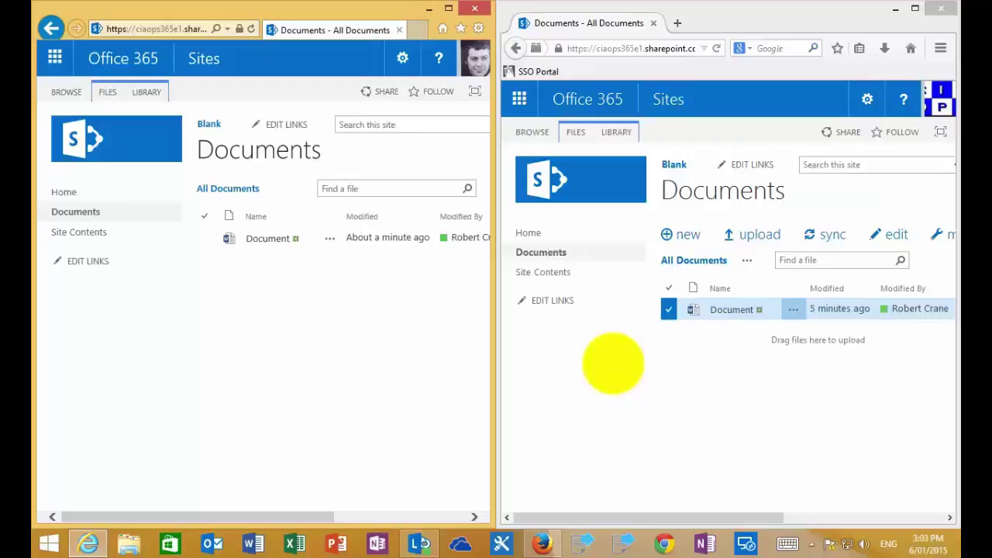
key(super+Right)
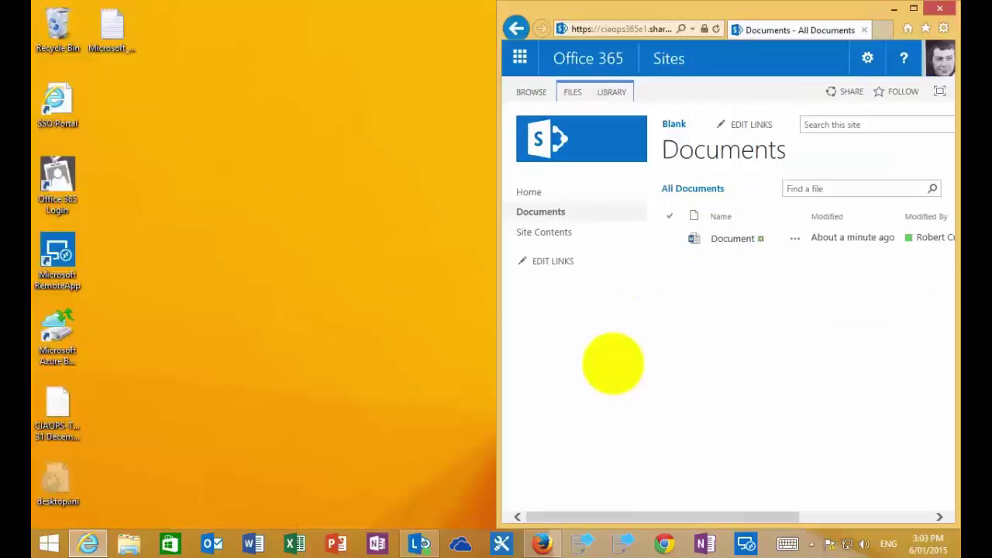
key(super+Left)
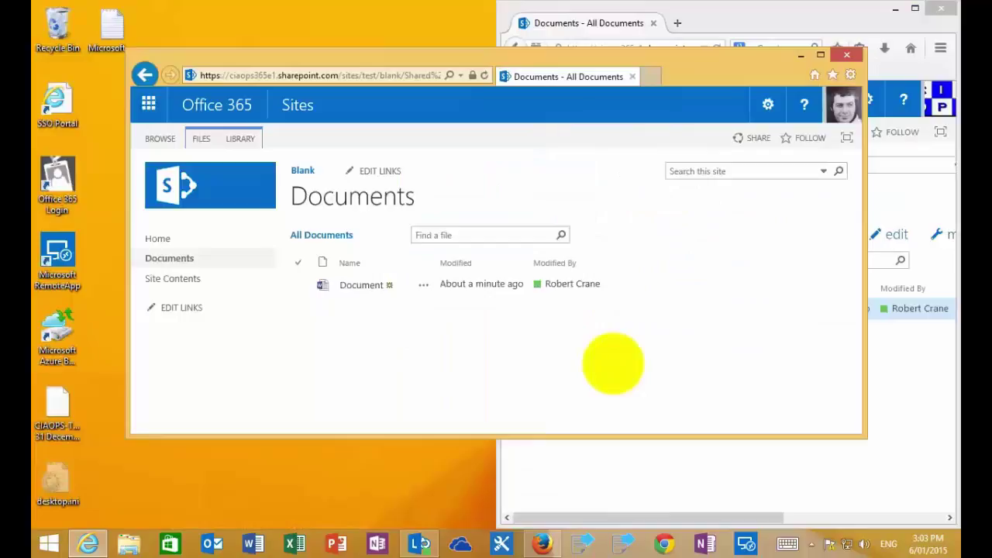